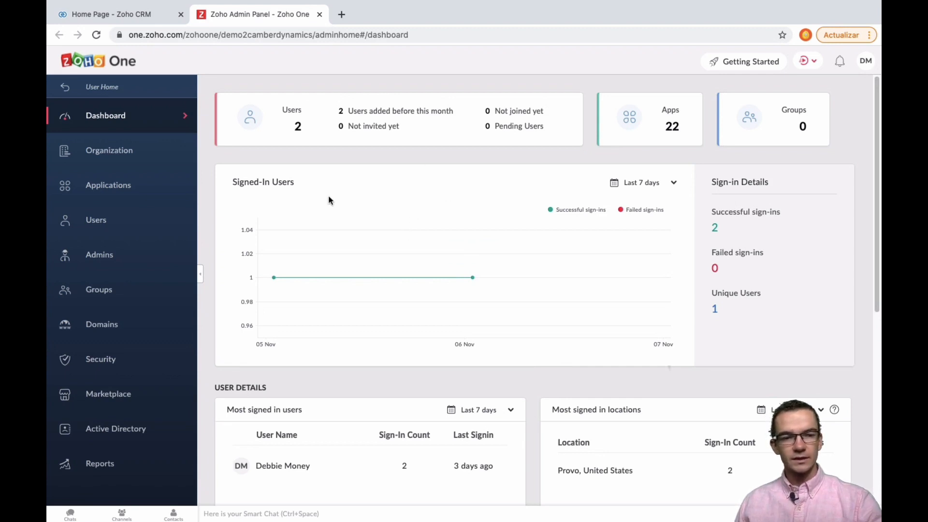
View the Analytics application's details in the Zoho One application list
{"action": "left_click", "coordinate": [111, 190]}
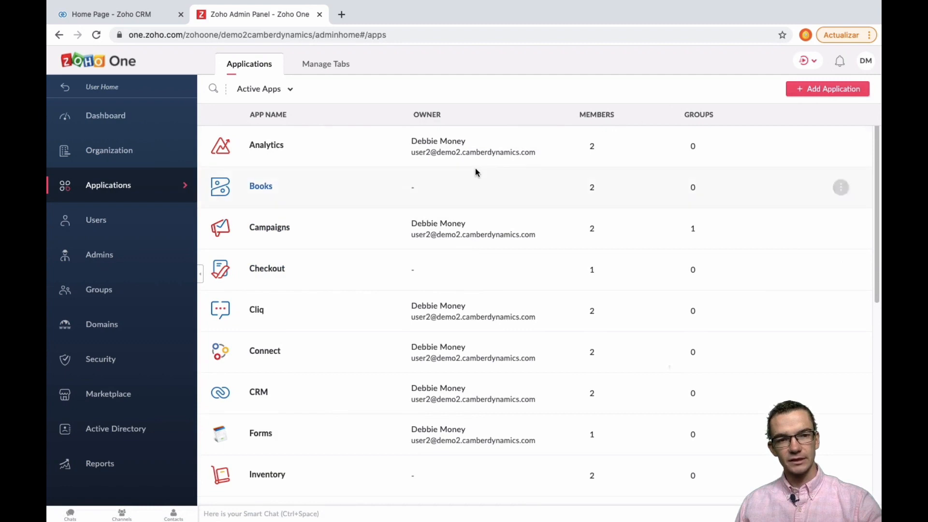
{"action": "left_click", "coordinate": [277, 146]}
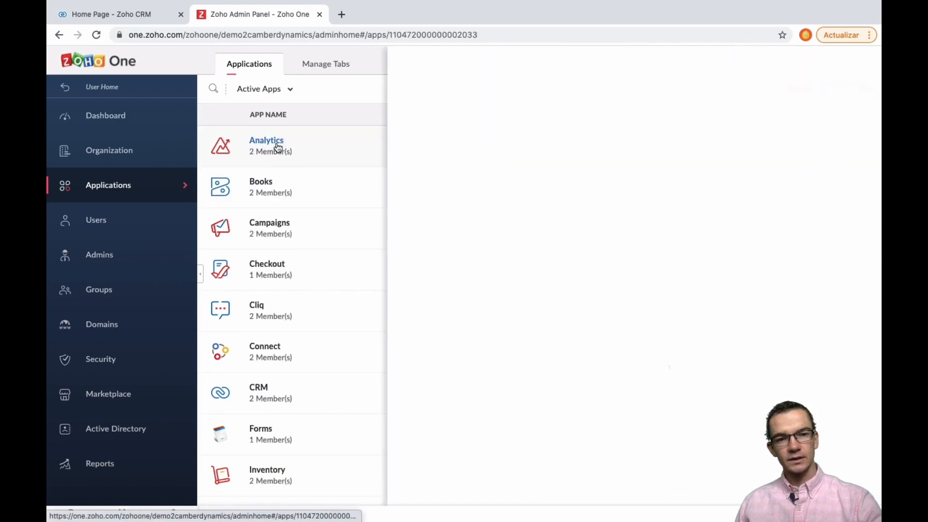
{"action": "left_click", "coordinate": [531, 75]}
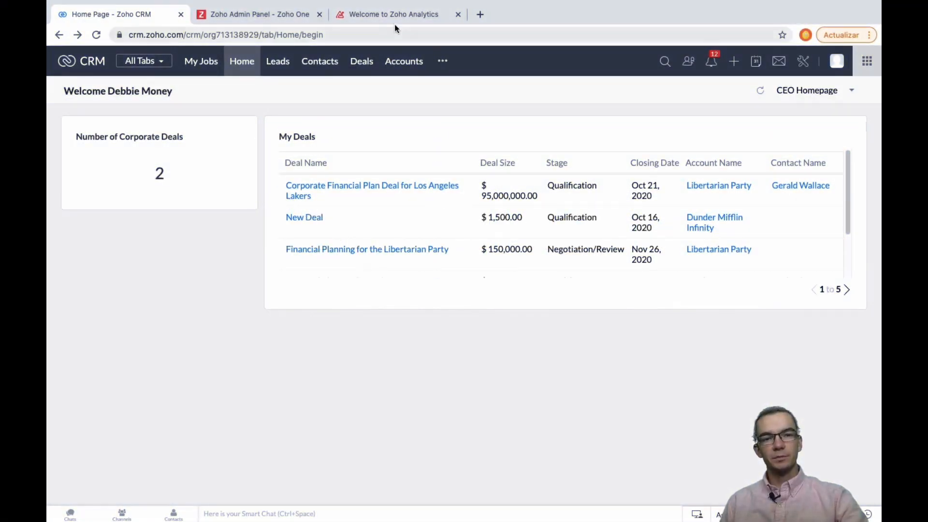
Switch to Zoho CRM and examine the Advanced Analytics for CRM integration in the marketplace's Zoho apps
{"action": "left_click", "coordinate": [395, 25]}
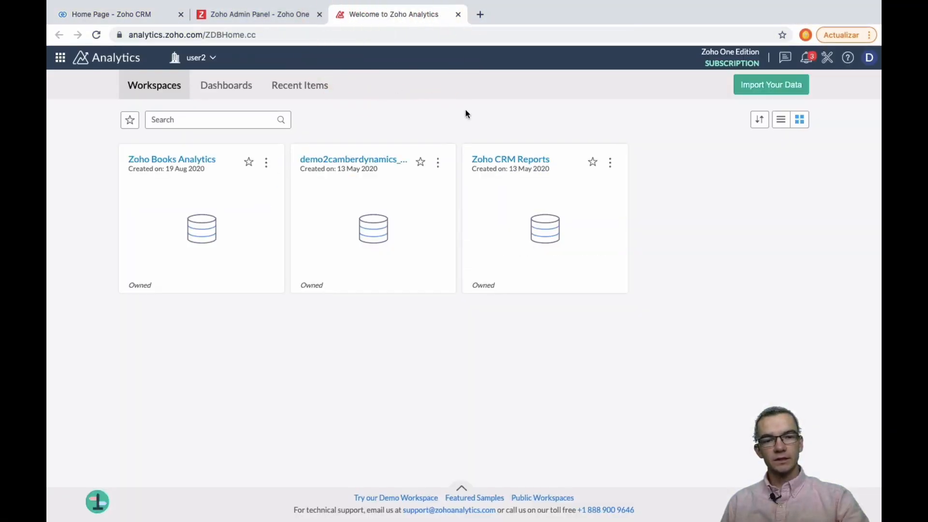
{"action": "left_click", "coordinate": [140, 15]}
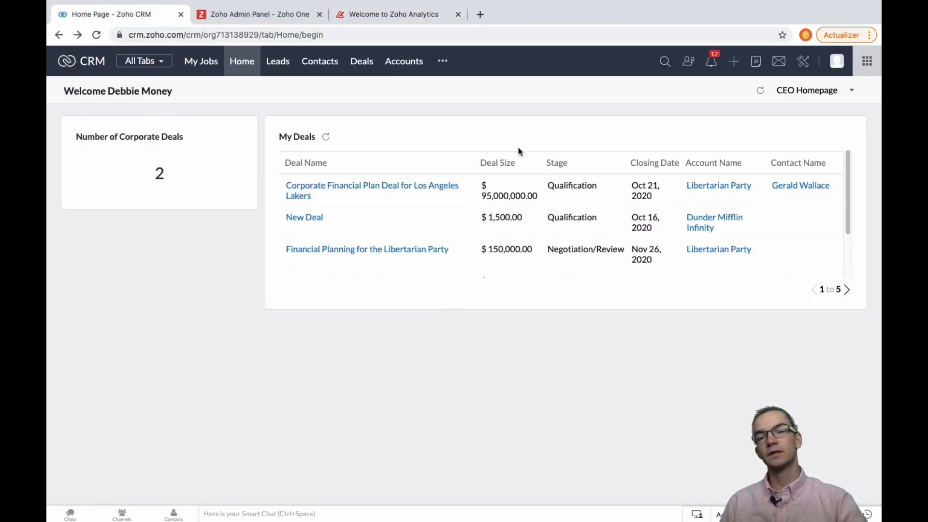
{"action": "left_click", "coordinate": [803, 63]}
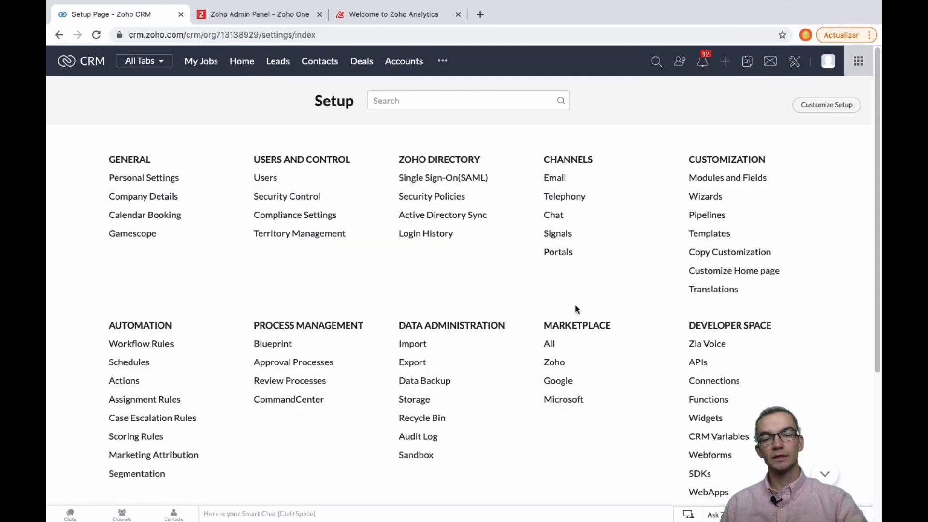
{"action": "left_click", "coordinate": [555, 364]}
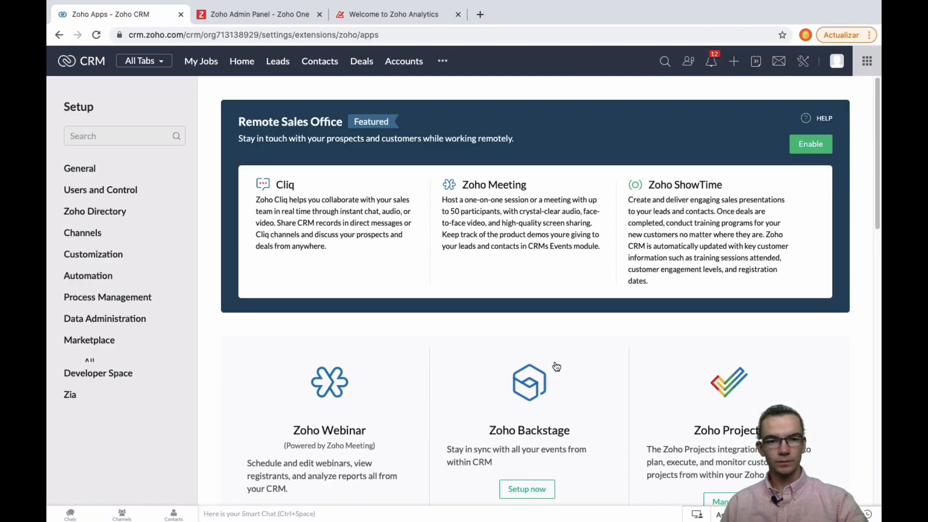
{"action": "scroll", "coordinate": [445, 343], "scroll_direction": "down", "scroll_amount": 8}
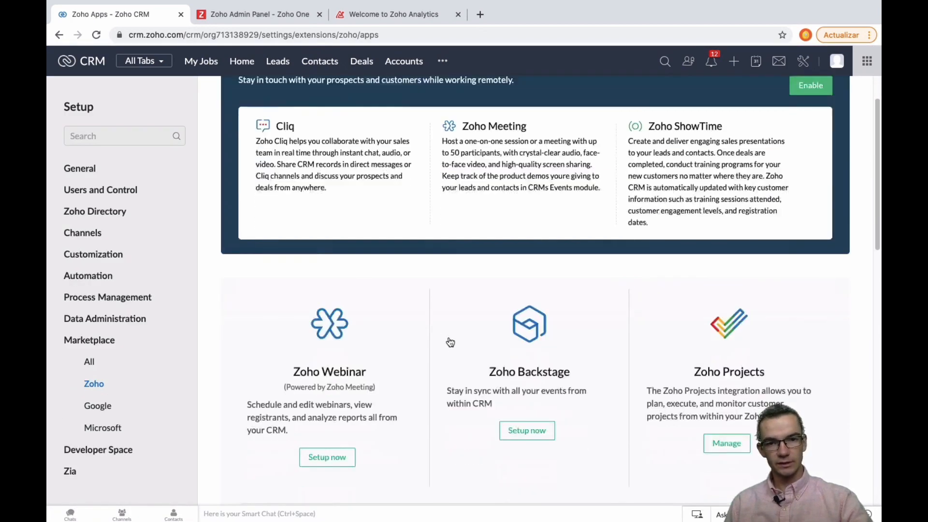
{"action": "scroll", "coordinate": [455, 340], "scroll_direction": "down", "scroll_amount": 5}
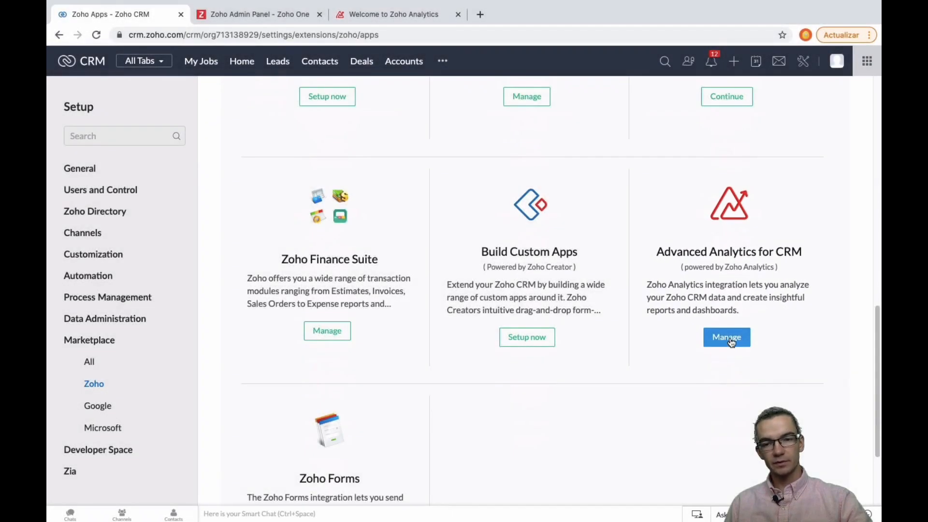
{"action": "left_click", "coordinate": [728, 337]}
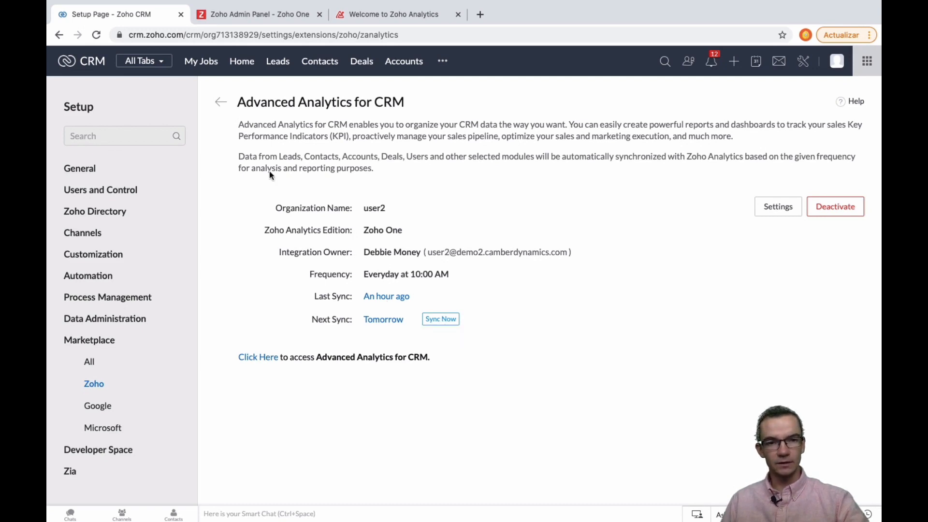
{"action": "left_click", "coordinate": [222, 102]}
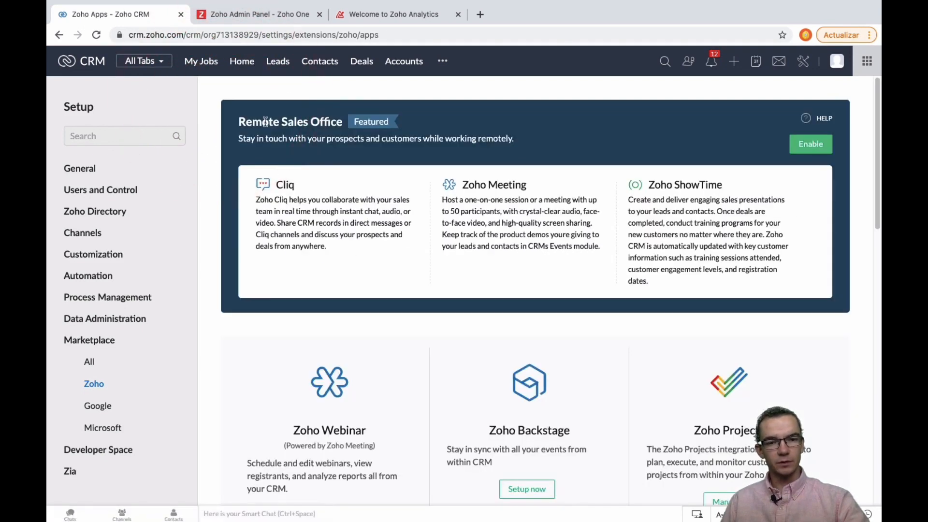
Switch to Zoho Analytics and check the data sources of the Zoho Books Analytics workspace
{"action": "left_click", "coordinate": [372, 15]}
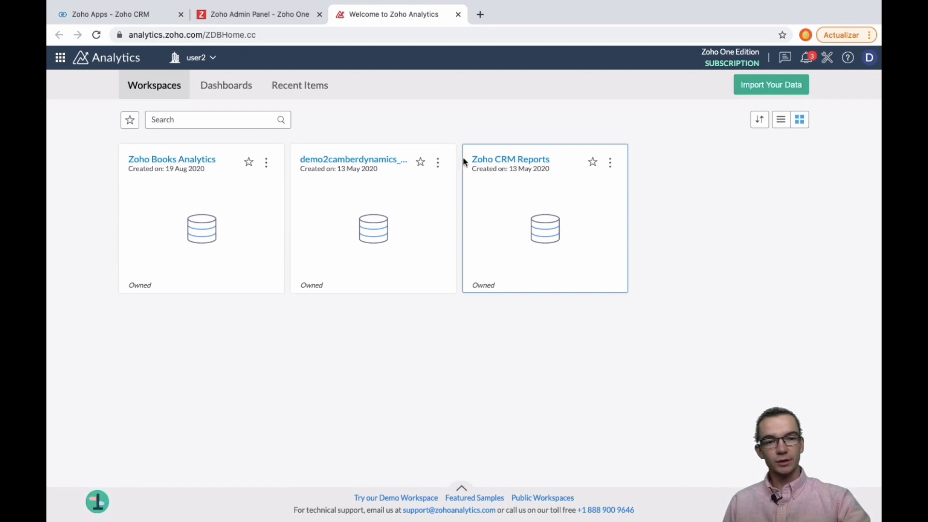
{"action": "left_click", "coordinate": [185, 162]}
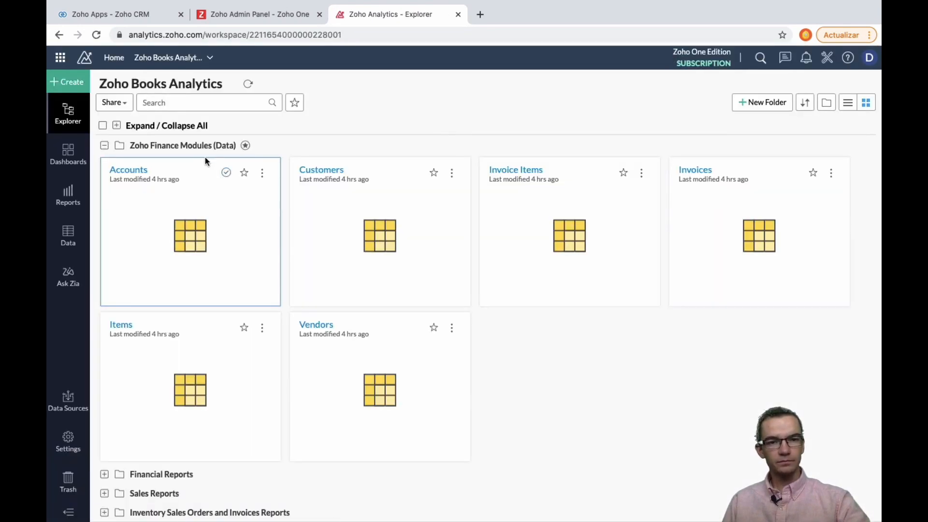
{"action": "left_click", "coordinate": [244, 303]}
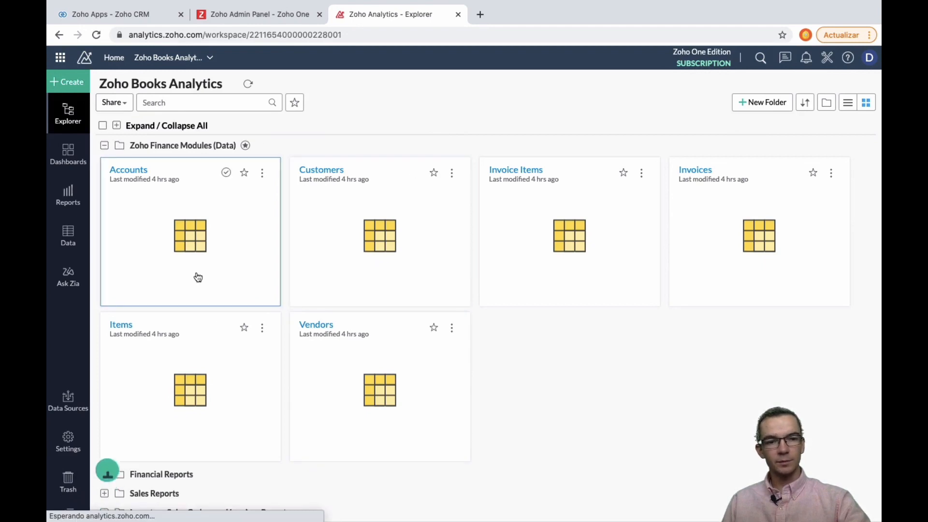
{"action": "left_click", "coordinate": [68, 401]}
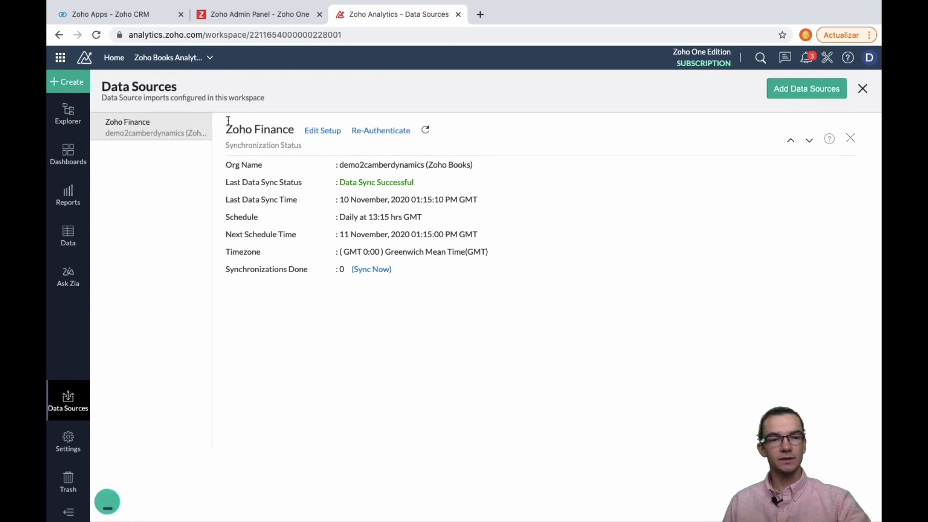
Check the data sources configured in the Zoho CRM Reports workspace
{"action": "left_click", "coordinate": [115, 58]}
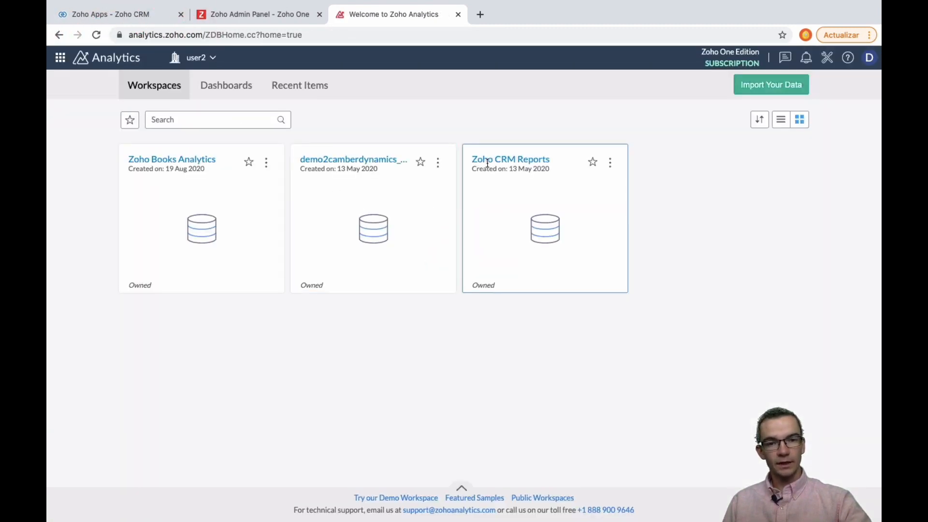
{"action": "left_click", "coordinate": [508, 162]}
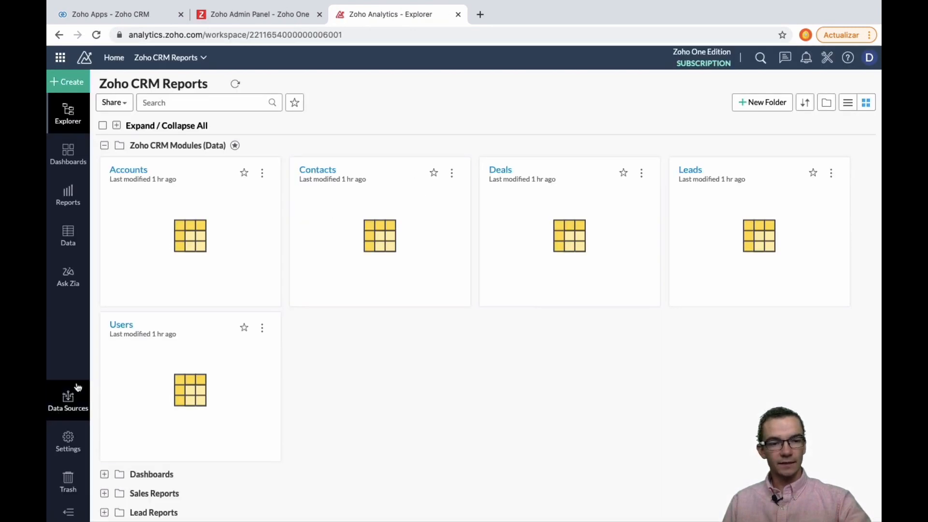
{"action": "left_click", "coordinate": [67, 395]}
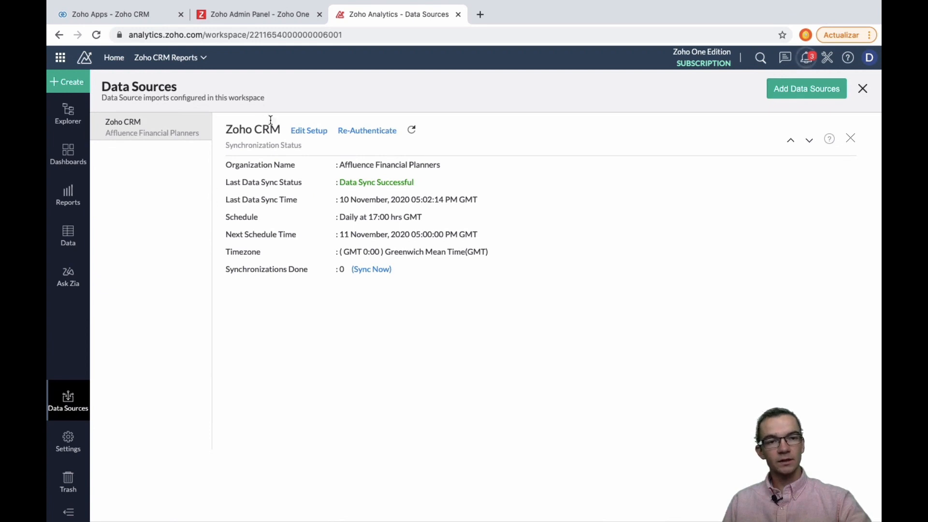
Delete the demo2camberdynamics workspace from the workspace overview
{"action": "left_click", "coordinate": [106, 60]}
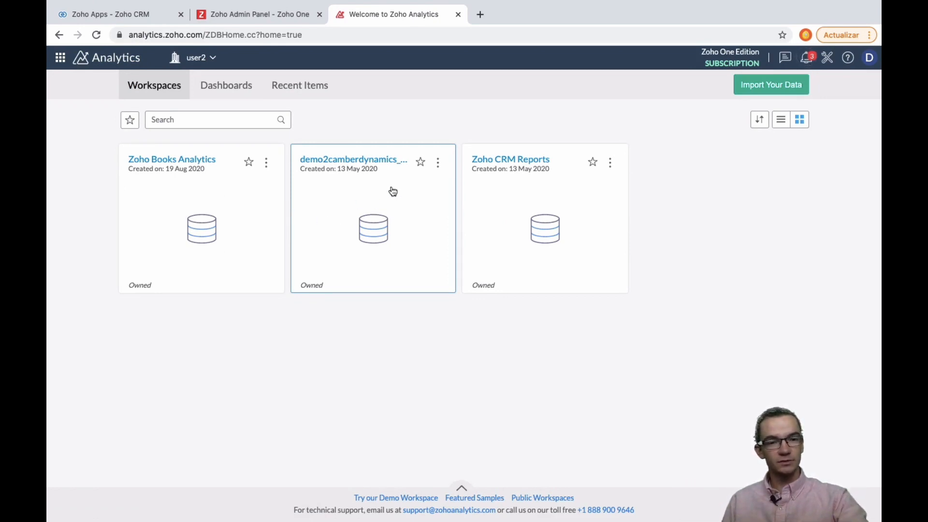
{"action": "left_click", "coordinate": [439, 163]}
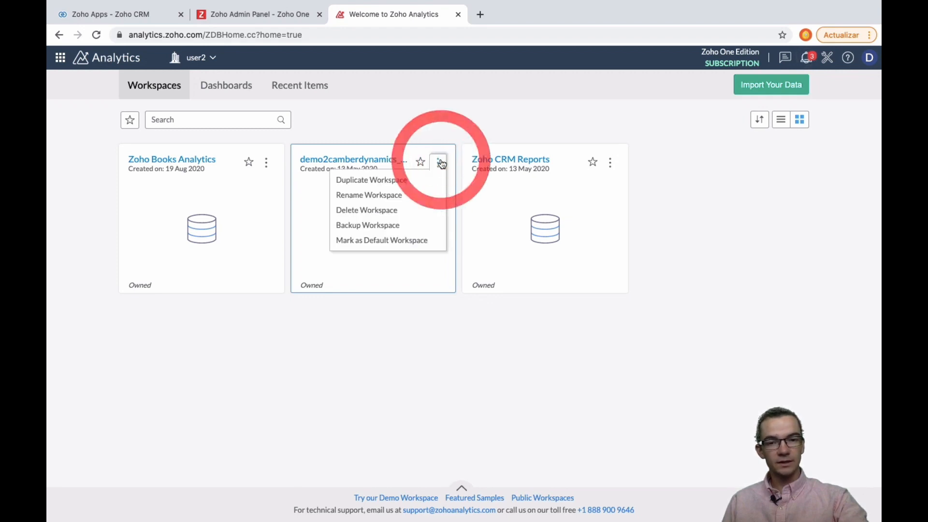
{"action": "left_click", "coordinate": [389, 212]}
{"action": "left_click", "coordinate": [550, 244]}
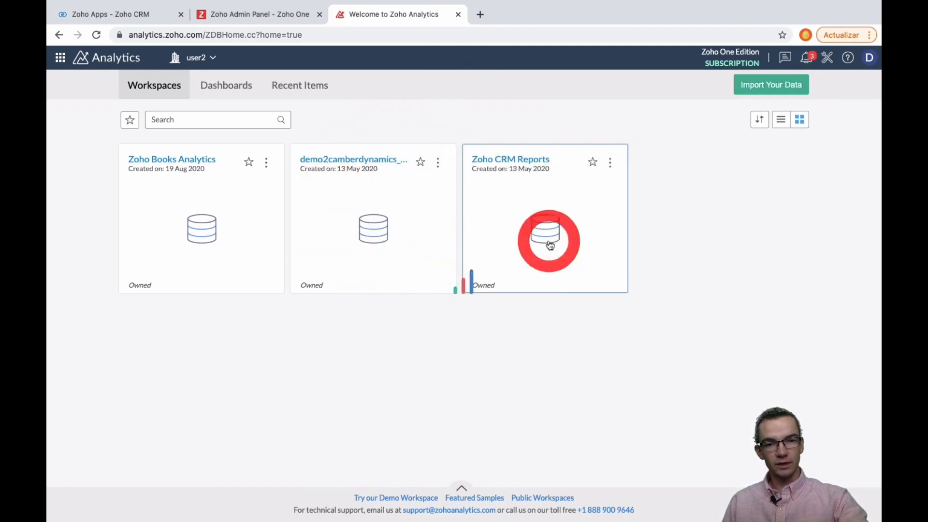
Delete the Zoho Books Analytics workspace and confirm its removal
{"action": "left_click", "coordinate": [266, 164]}
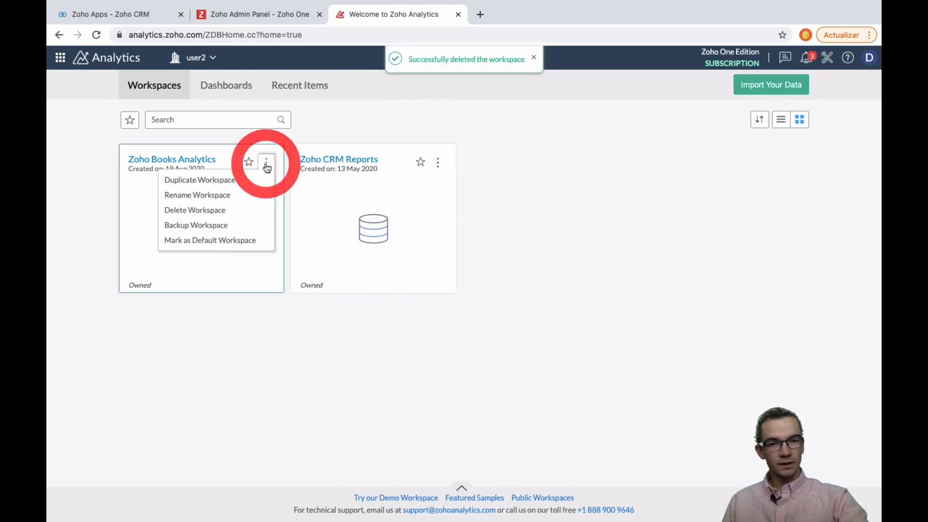
{"action": "left_click", "coordinate": [235, 212]}
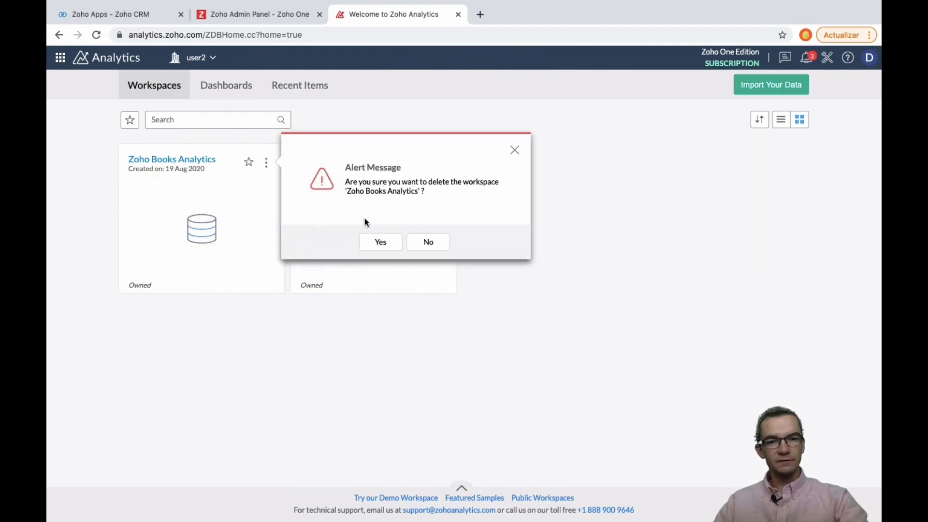
{"action": "left_click", "coordinate": [381, 243]}
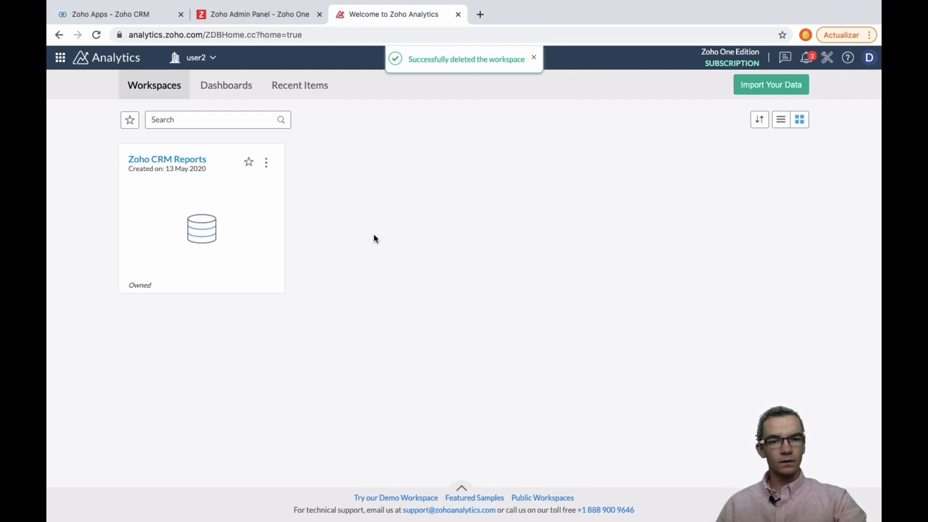
Open the remaining Zoho CRM Reports workspace and go to its data sources
{"action": "left_click", "coordinate": [267, 164]}
{"action": "left_click", "coordinate": [352, 197]}
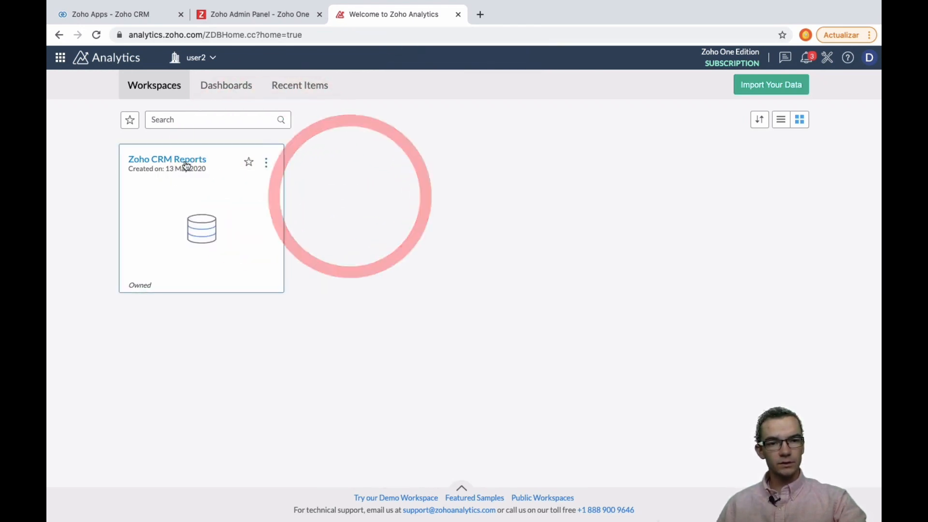
{"action": "left_click", "coordinate": [187, 164]}
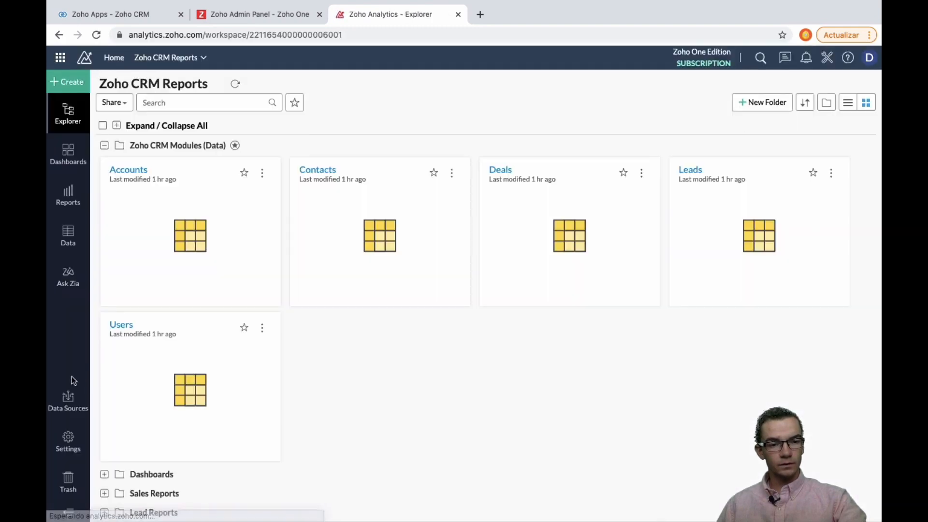
{"action": "left_click", "coordinate": [68, 397]}
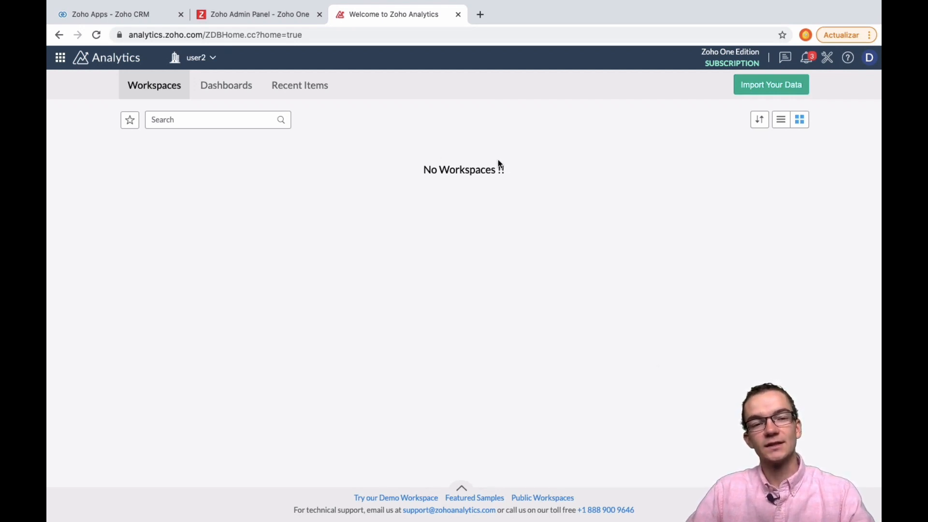
Start a new data import from Zoho CRM in the Zoho Apps category and proceed past the setup introduction
{"action": "left_click", "coordinate": [770, 85]}
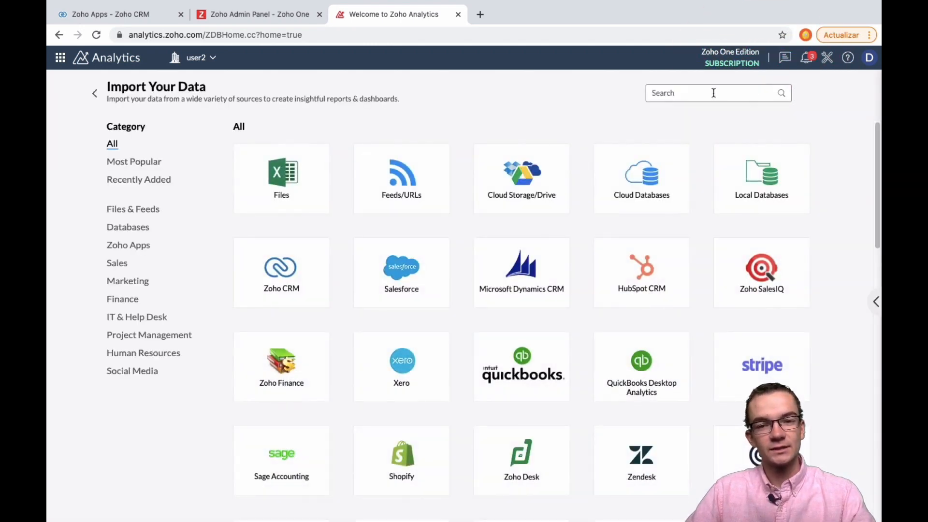
{"action": "left_click", "coordinate": [127, 246]}
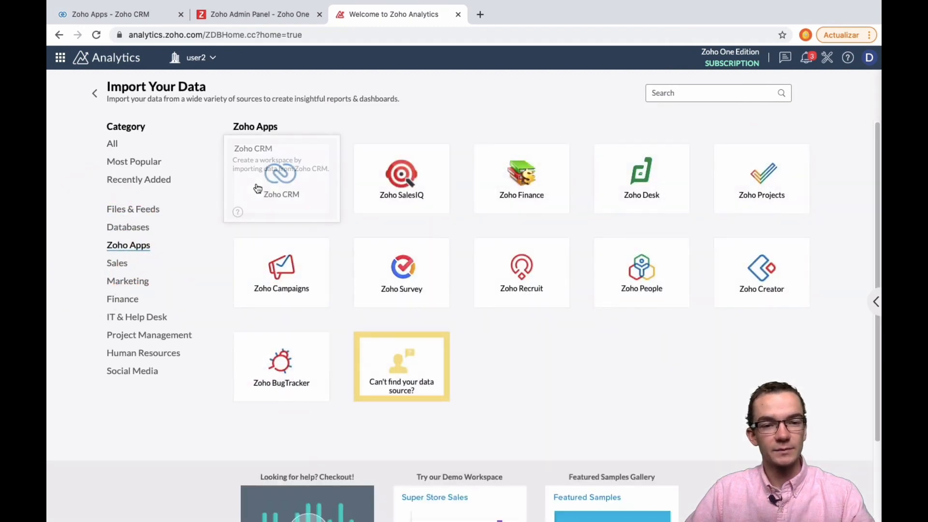
{"action": "left_click", "coordinate": [281, 183]}
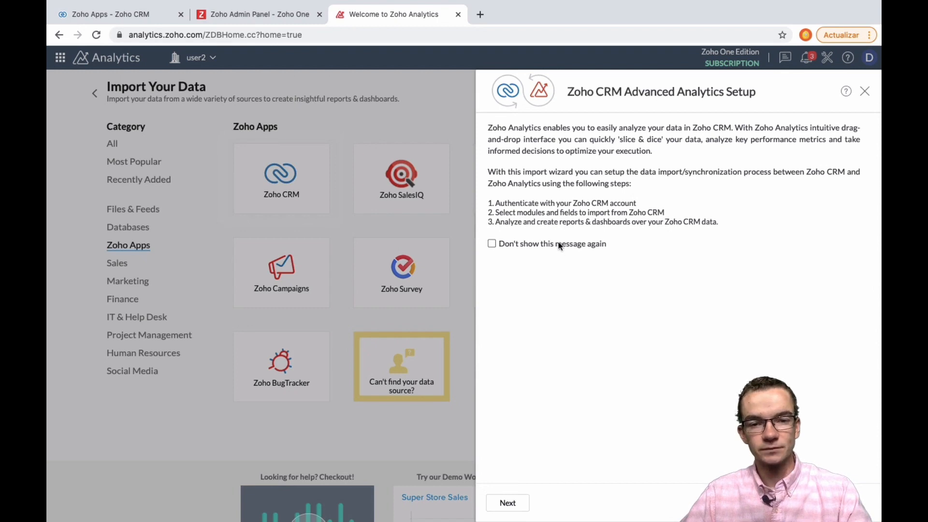
{"action": "left_click", "coordinate": [505, 501]}
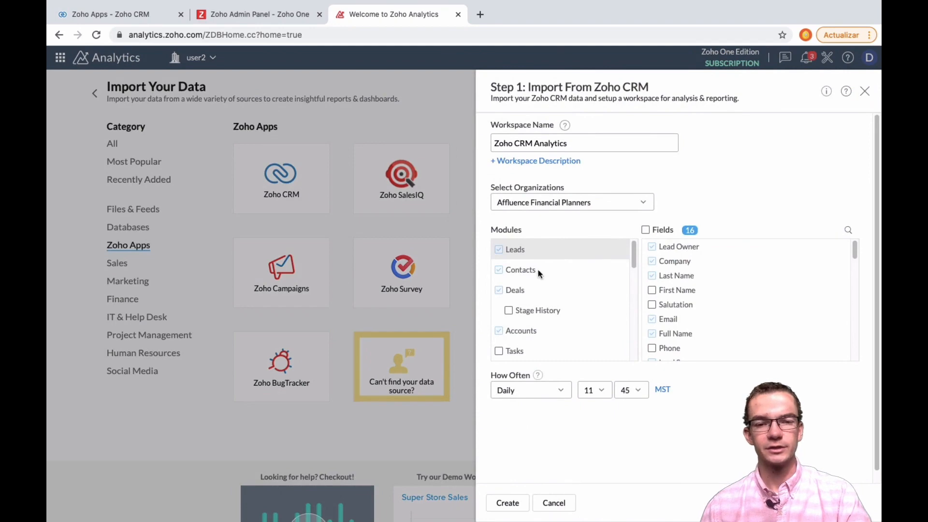
{"action": "scroll", "coordinate": [539, 273], "scroll_direction": "down", "scroll_amount": 2}
{"action": "scroll", "coordinate": [539, 274], "scroll_direction": "down", "scroll_amount": 5}
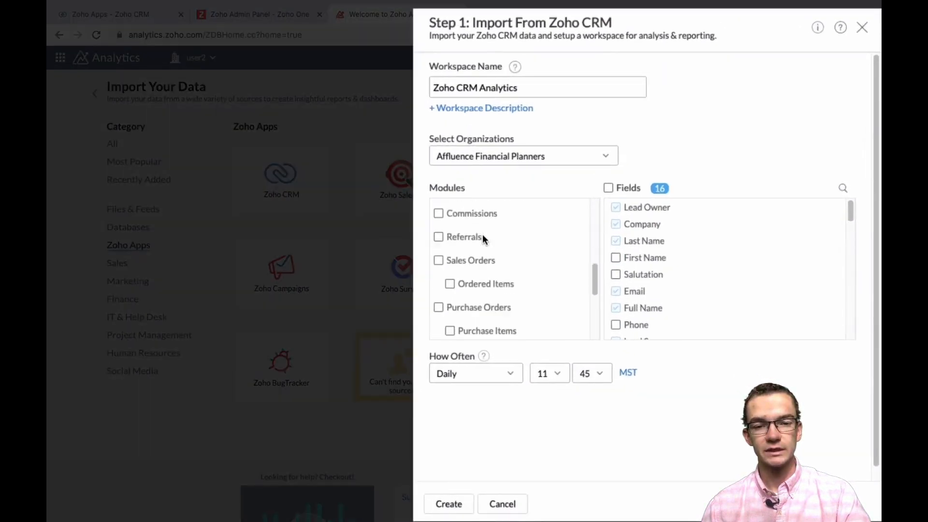
{"action": "scroll", "coordinate": [483, 234], "scroll_direction": "up", "scroll_amount": 7}
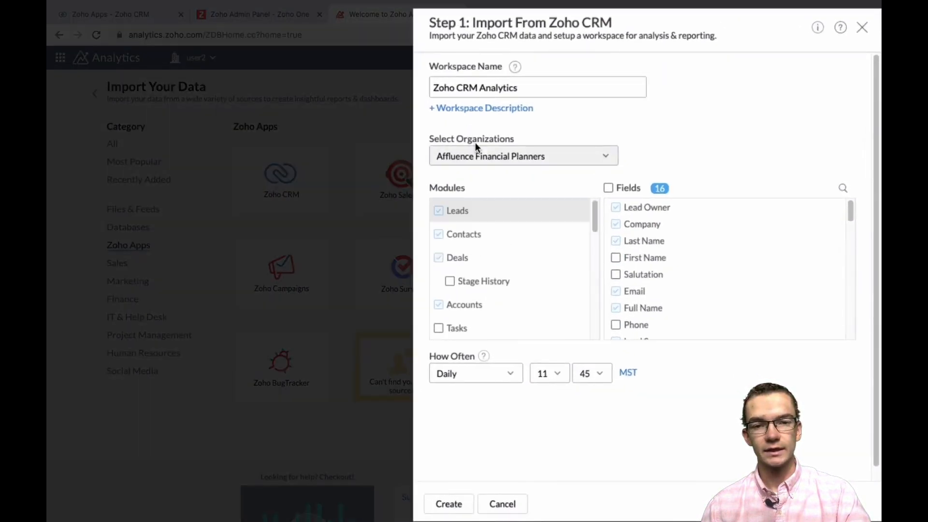
{"action": "left_click", "coordinate": [491, 88]}
{"action": "left_click_drag", "start_coordinate": [519, 87], "coordinate": [481, 88]}
{"action": "left_click", "coordinate": [521, 88]}
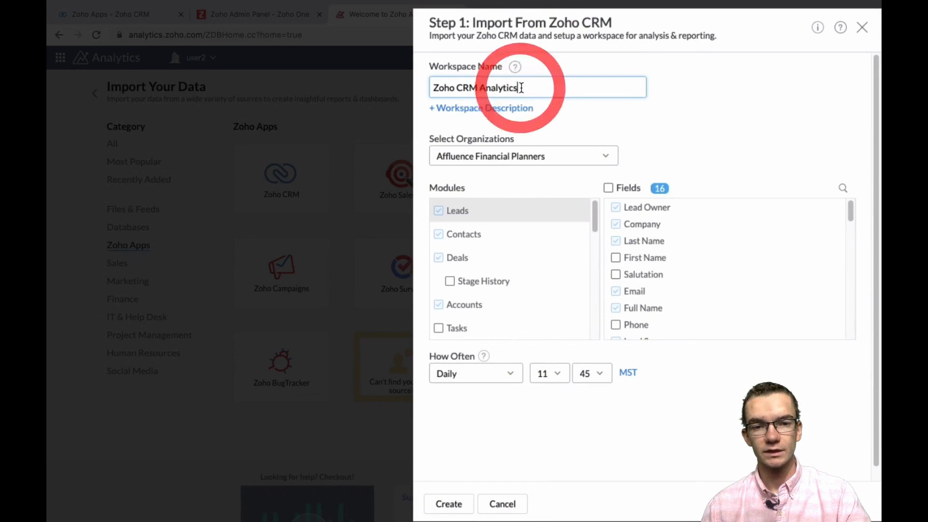
Choose Affluence Financial Planners as the organization and show the workspace description
{"action": "left_click", "coordinate": [541, 155]}
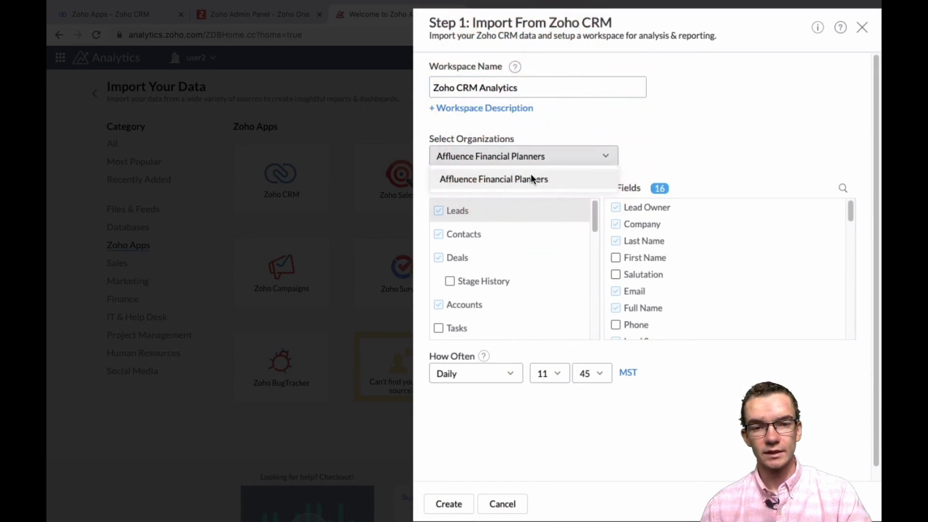
{"action": "left_click", "coordinate": [532, 178]}
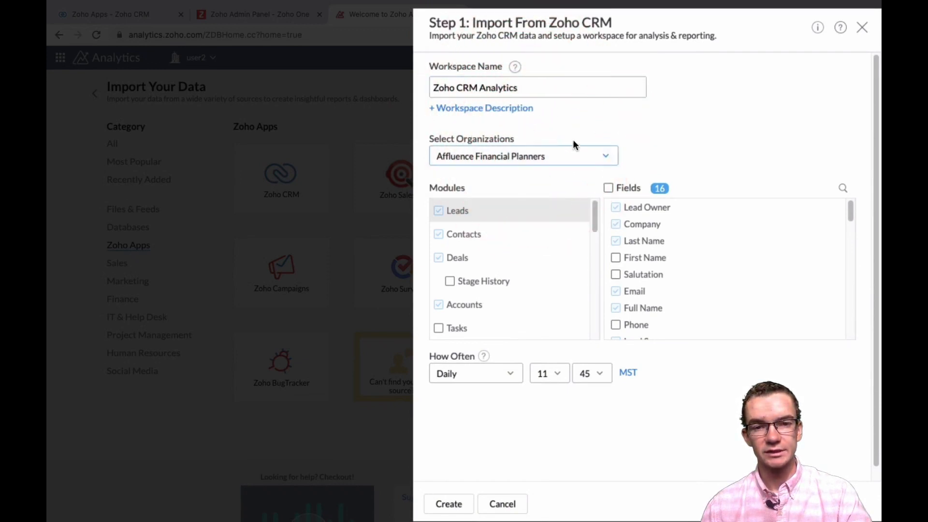
{"action": "left_click", "coordinate": [508, 110]}
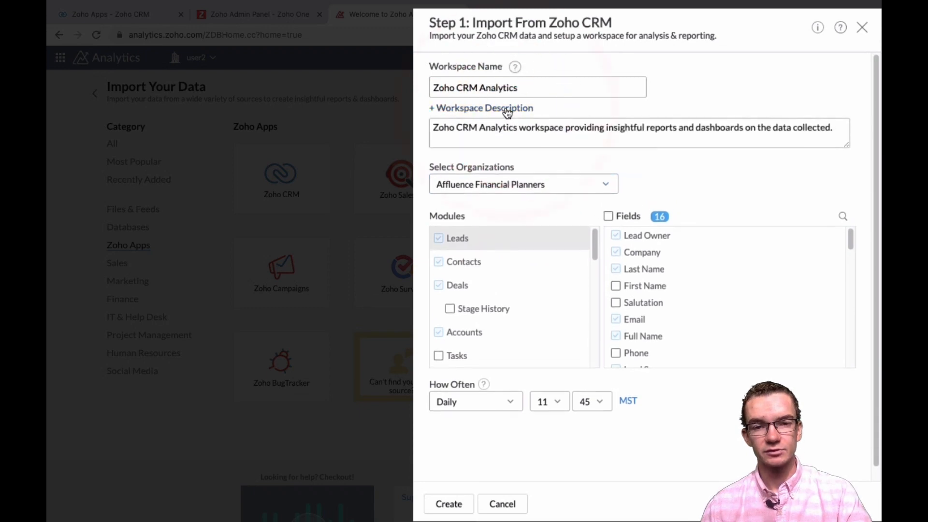
Include all fields of the Leads and Contacts modules in the import
{"action": "scroll", "coordinate": [514, 239], "scroll_direction": "down", "scroll_amount": 1}
{"action": "scroll", "coordinate": [514, 240], "scroll_direction": "up", "scroll_amount": 1}
{"action": "left_click", "coordinate": [515, 240]}
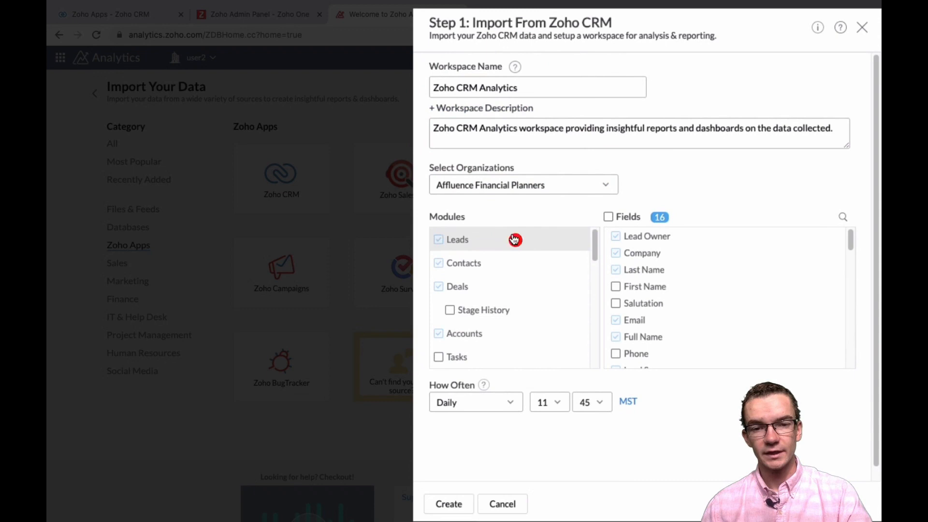
{"action": "left_click", "coordinate": [608, 217]}
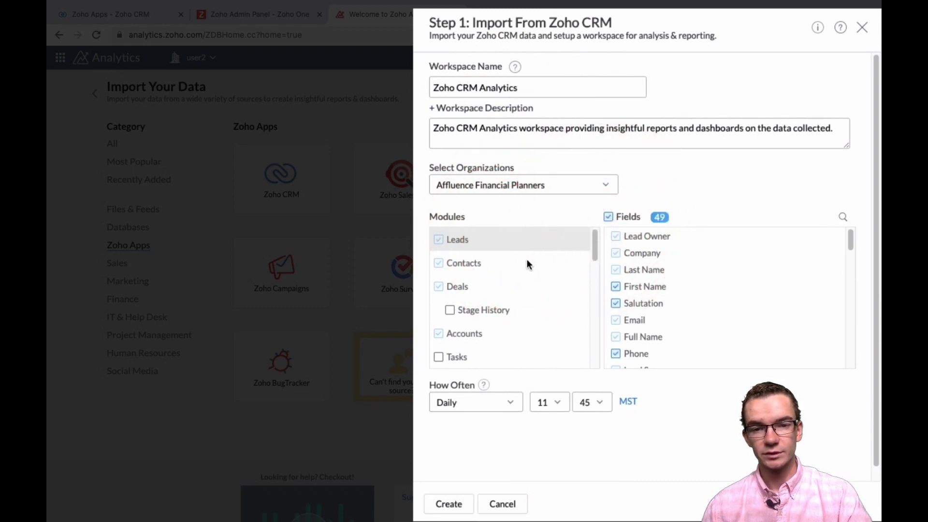
{"action": "left_click", "coordinate": [526, 262]}
{"action": "left_click", "coordinate": [607, 217]}
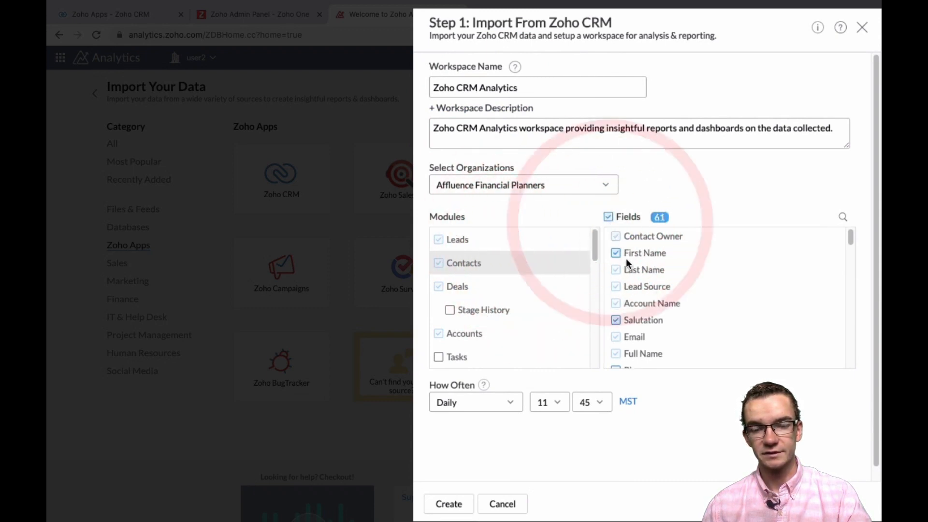
{"action": "scroll", "coordinate": [625, 262], "scroll_direction": "down", "scroll_amount": 15}
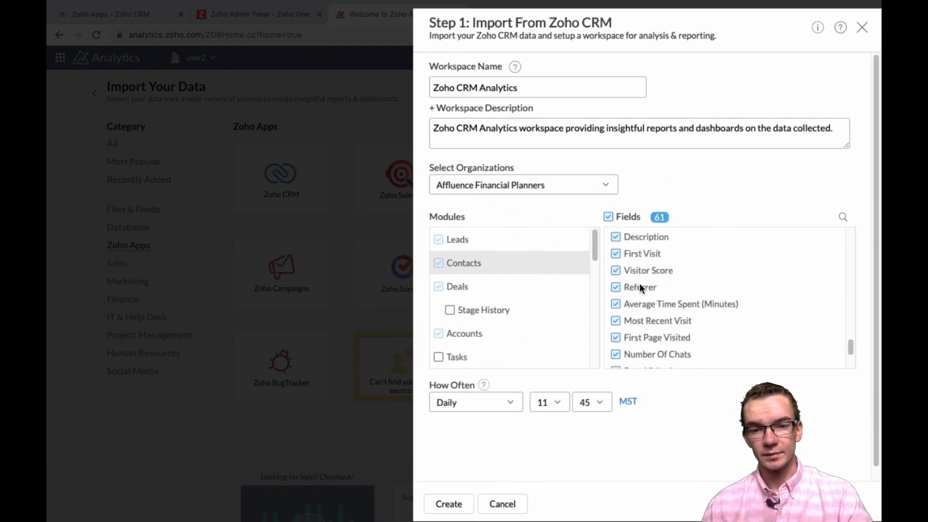
{"action": "scroll", "coordinate": [641, 288], "scroll_direction": "down", "scroll_amount": 2}
Include all fields of the Deals module and add its Stage History submodule
{"action": "left_click", "coordinate": [536, 286]}
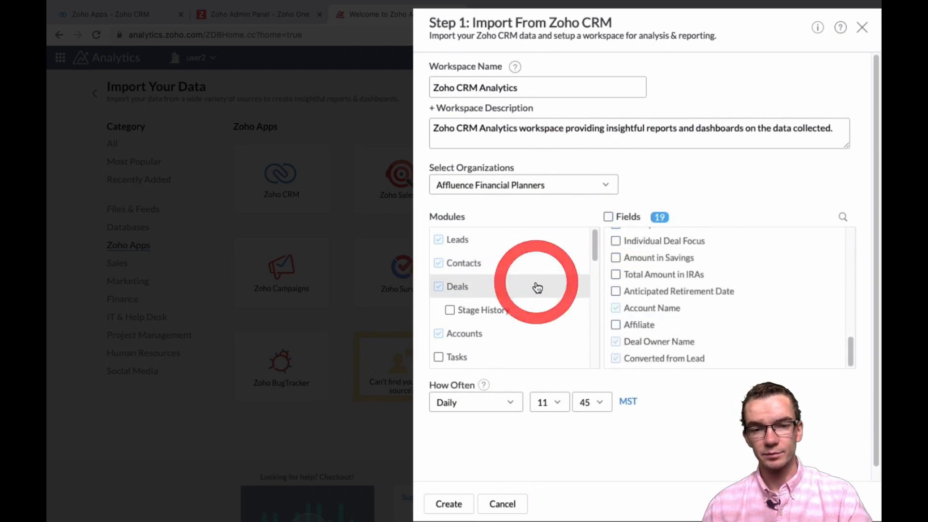
{"action": "left_click", "coordinate": [608, 217]}
{"action": "scroll", "coordinate": [500, 308], "scroll_direction": "down", "scroll_amount": 2}
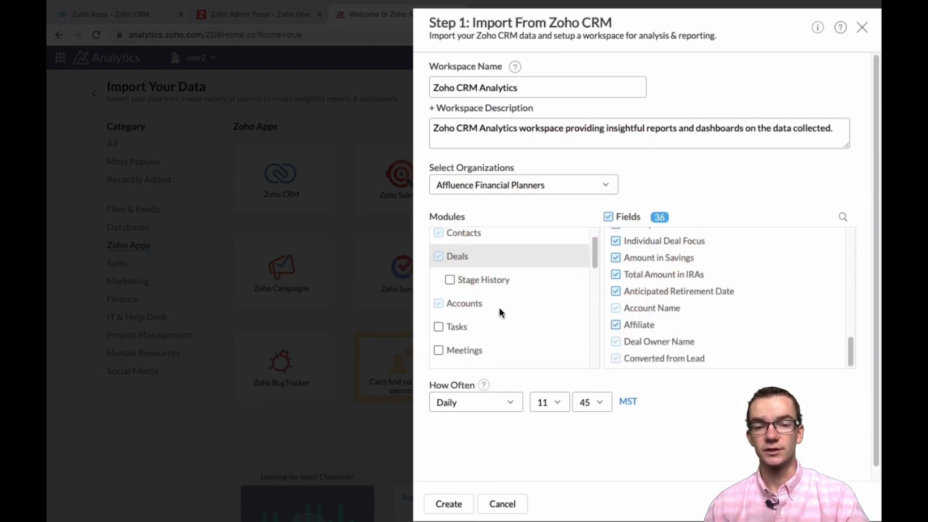
{"action": "left_click", "coordinate": [468, 261]}
{"action": "left_click", "coordinate": [450, 260]}
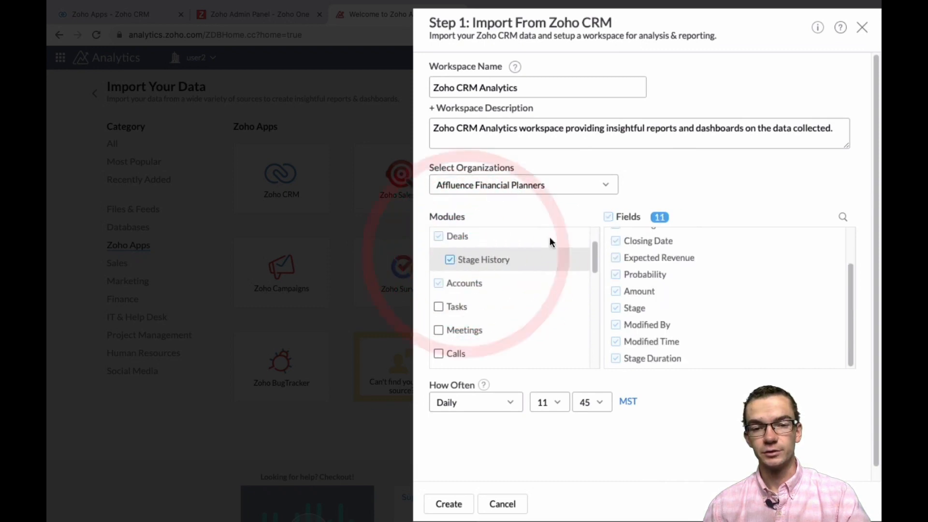
Include all Accounts fields and add the Tasks, Meetings and Calls modules to the import
{"action": "left_click", "coordinate": [480, 285]}
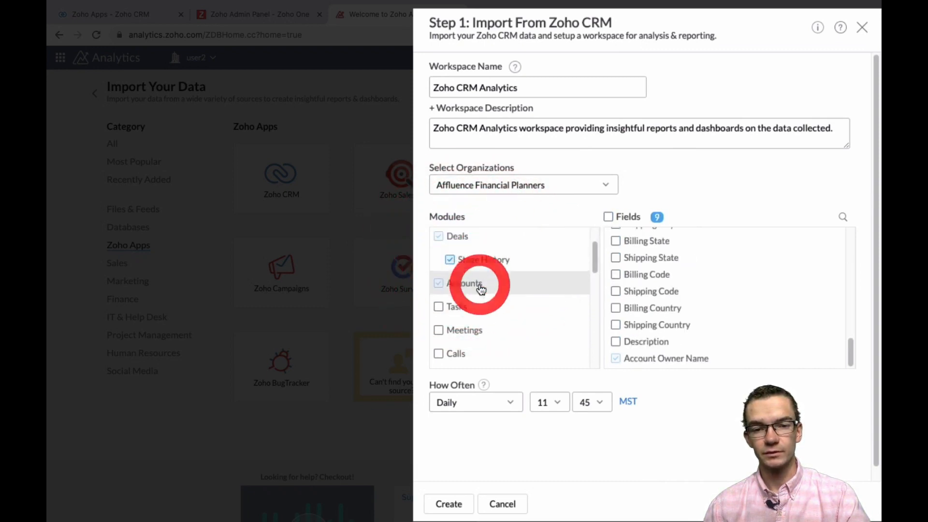
{"action": "left_click", "coordinate": [608, 216]}
{"action": "scroll", "coordinate": [489, 291], "scroll_direction": "down", "scroll_amount": 2}
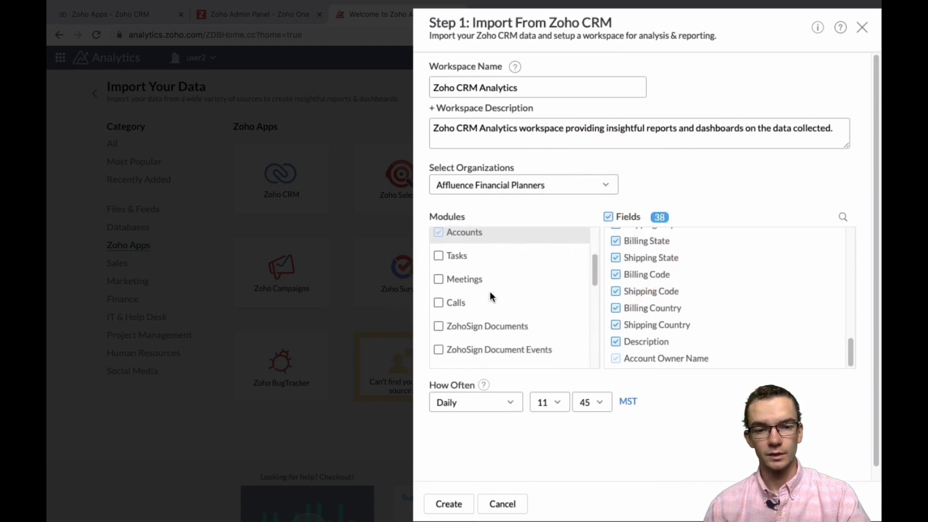
{"action": "left_click", "coordinate": [438, 256]}
{"action": "left_click", "coordinate": [439, 279]}
{"action": "left_click", "coordinate": [438, 303]}
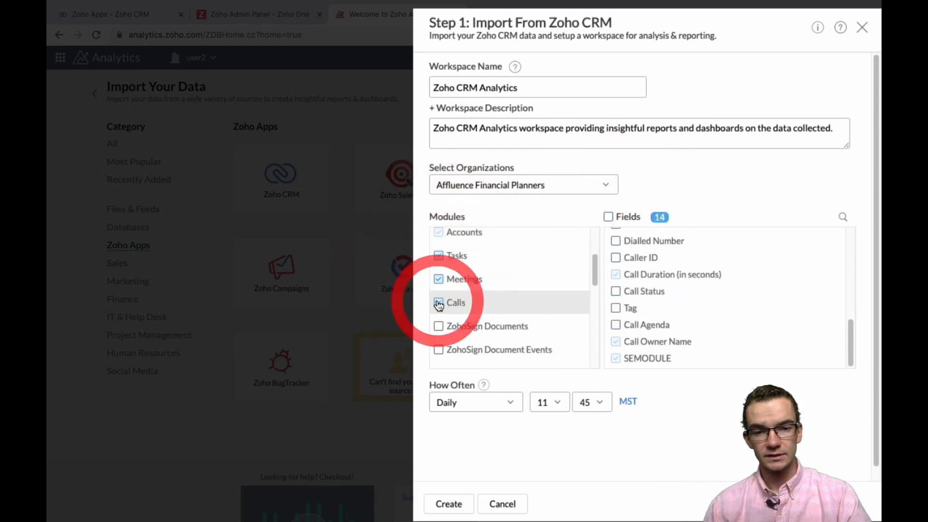
Add the Commissions and Referrals modules to the import with all of their fields
{"action": "scroll", "coordinate": [517, 285], "scroll_direction": "down", "scroll_amount": 4}
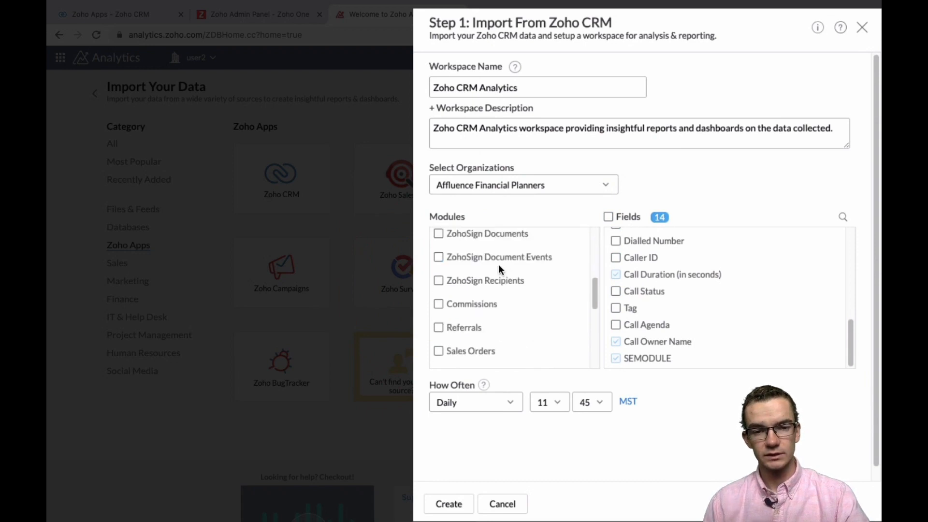
{"action": "scroll", "coordinate": [493, 273], "scroll_direction": "down", "scroll_amount": 1}
{"action": "left_click", "coordinate": [439, 273]}
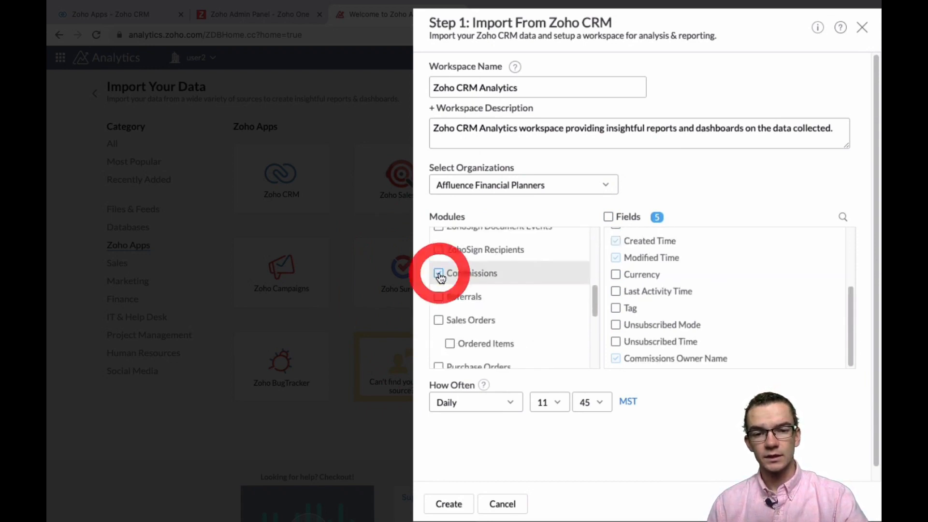
{"action": "left_click", "coordinate": [608, 217]}
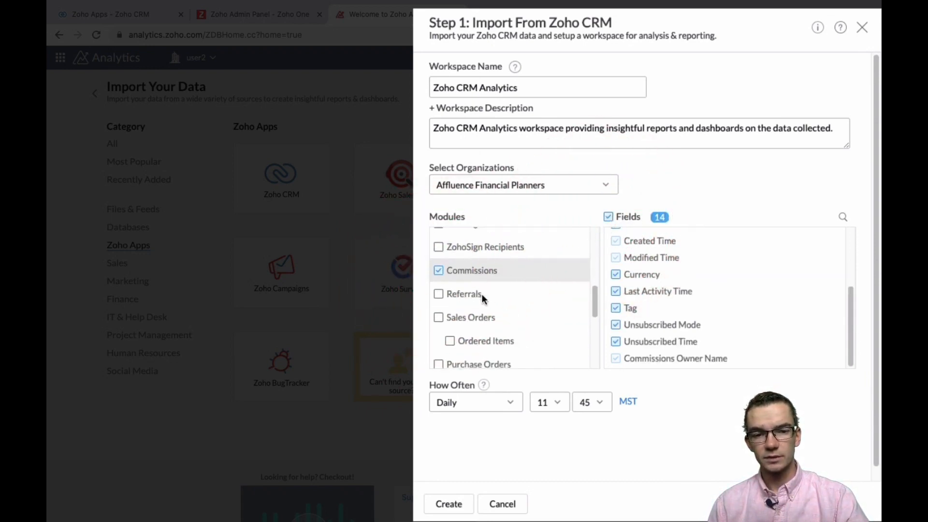
{"action": "scroll", "coordinate": [482, 294], "scroll_direction": "down", "scroll_amount": 1}
{"action": "left_click", "coordinate": [439, 266]}
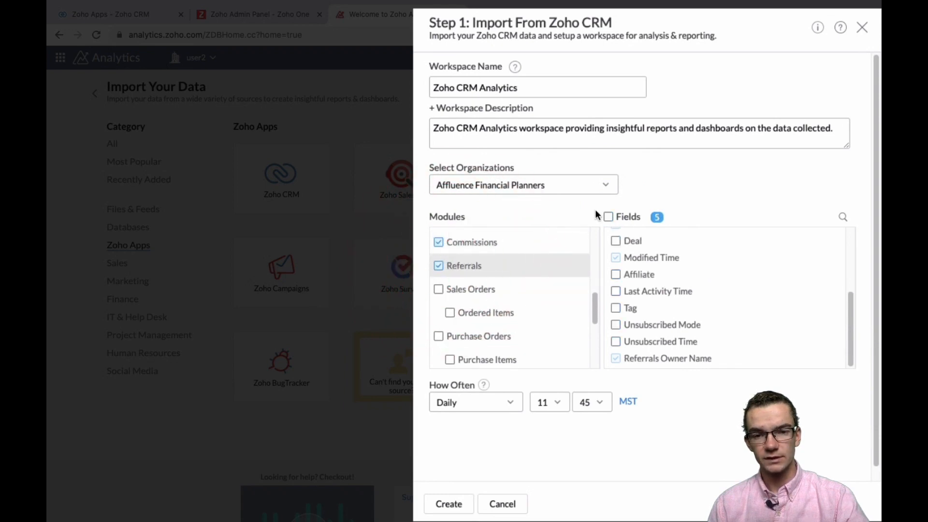
{"action": "left_click", "coordinate": [608, 217]}
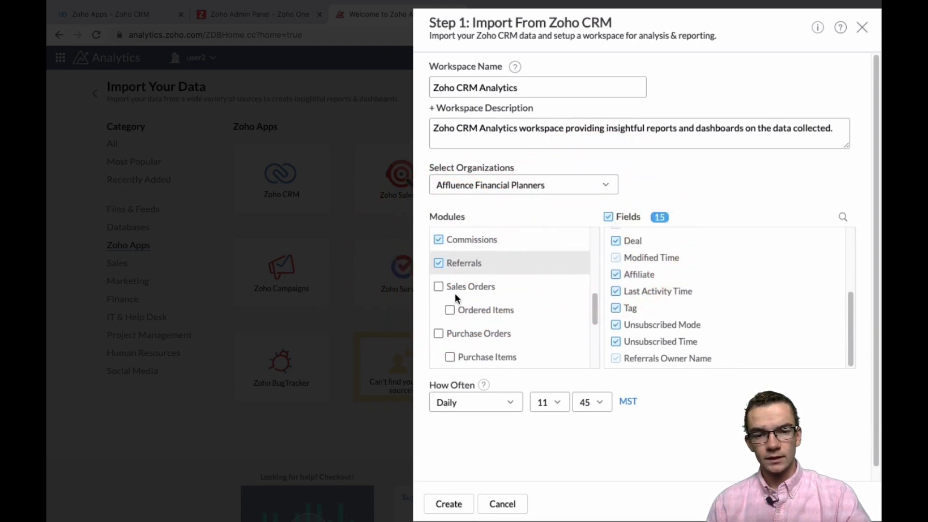
Include all fields of the Users module and add the Service Reviews module with all its fields
{"action": "scroll", "coordinate": [468, 292], "scroll_direction": "down", "scroll_amount": 1}
{"action": "scroll", "coordinate": [461, 283], "scroll_direction": "down", "scroll_amount": 1}
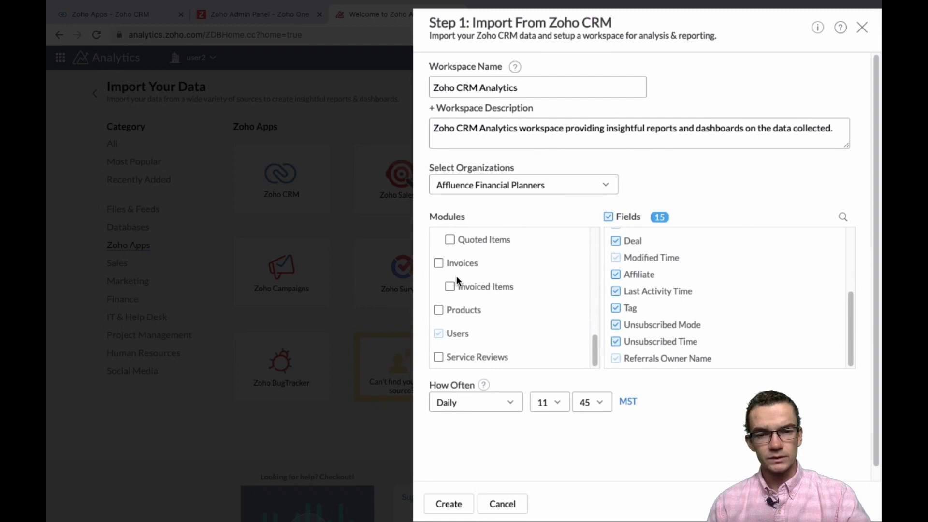
{"action": "scroll", "coordinate": [456, 277], "scroll_direction": "down", "scroll_amount": 1}
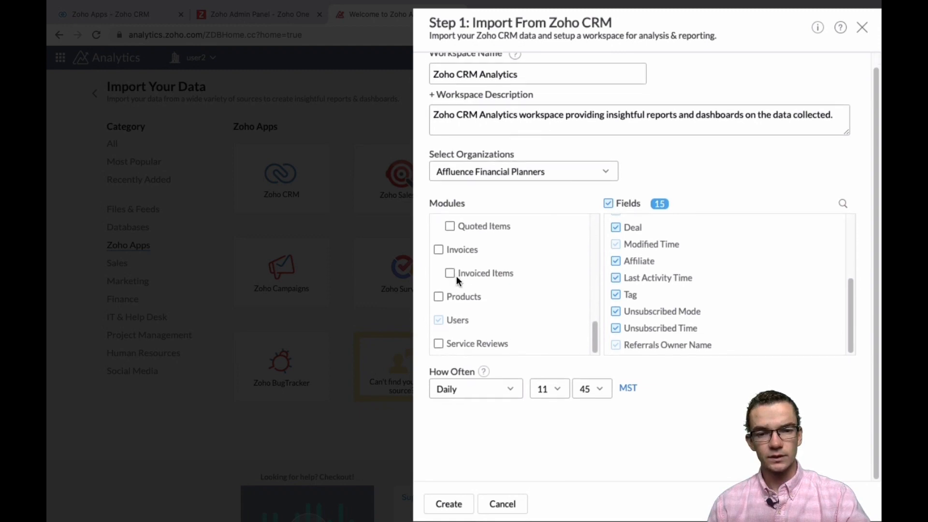
{"action": "left_click", "coordinate": [441, 322]}
{"action": "left_click", "coordinate": [608, 203]}
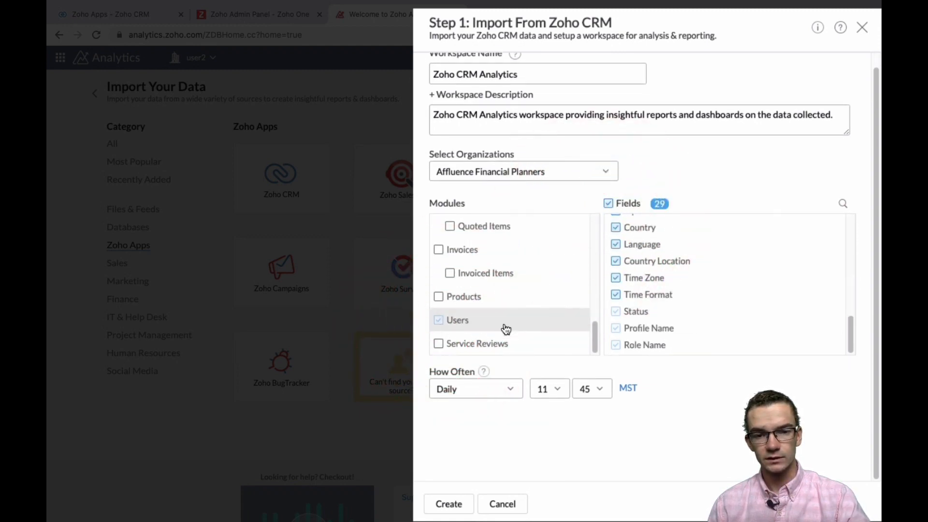
{"action": "left_click", "coordinate": [439, 342]}
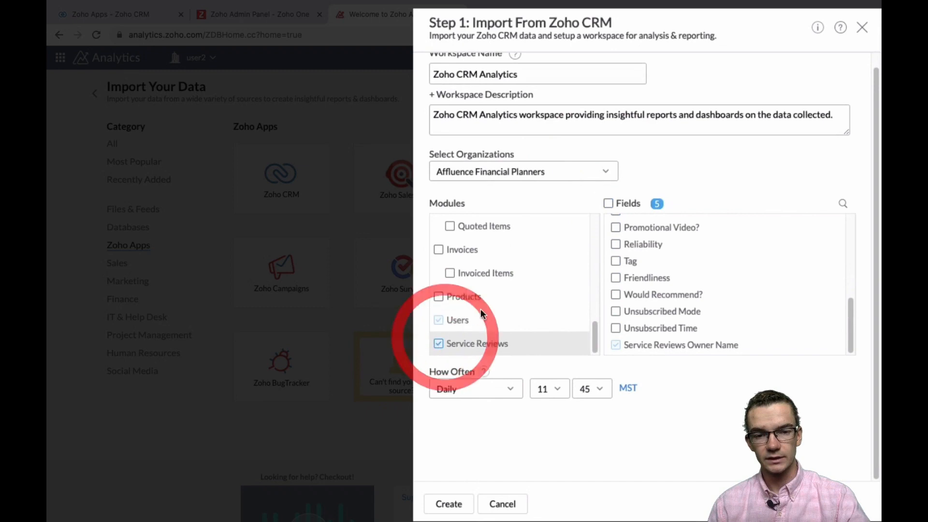
{"action": "left_click", "coordinate": [607, 203]}
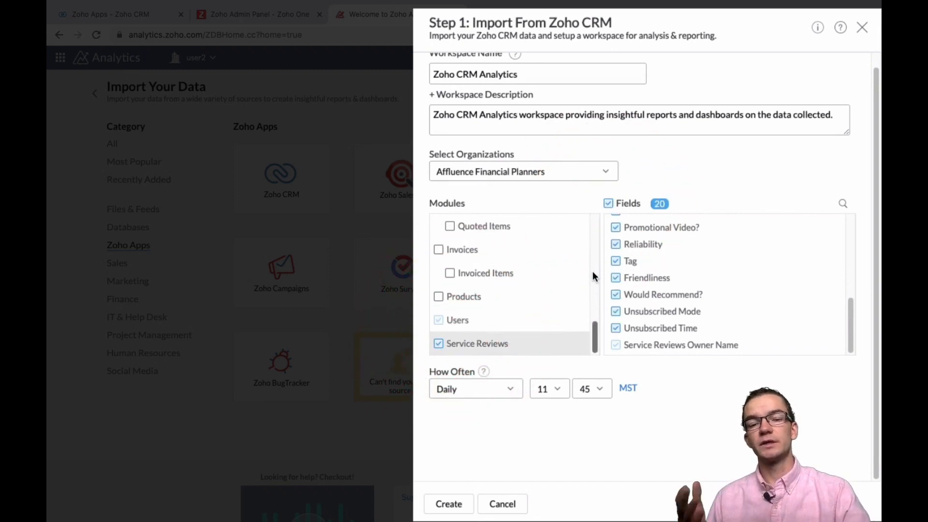
Set the data synchronization schedule to Hourly with an interval of 6 Hours
{"action": "scroll", "coordinate": [592, 274], "scroll_direction": "up", "scroll_amount": 1}
{"action": "scroll", "coordinate": [514, 282], "scroll_direction": "up", "scroll_amount": 10}
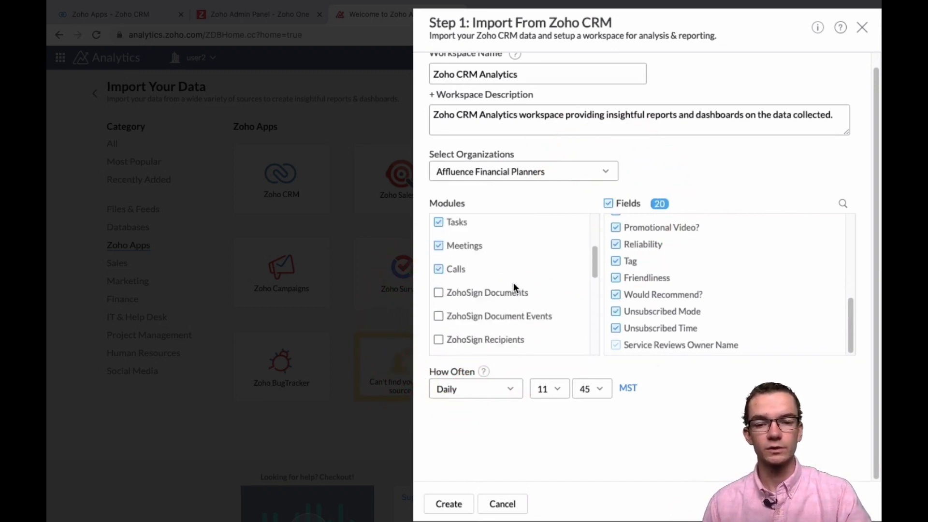
{"action": "scroll", "coordinate": [513, 283], "scroll_direction": "down", "scroll_amount": 1}
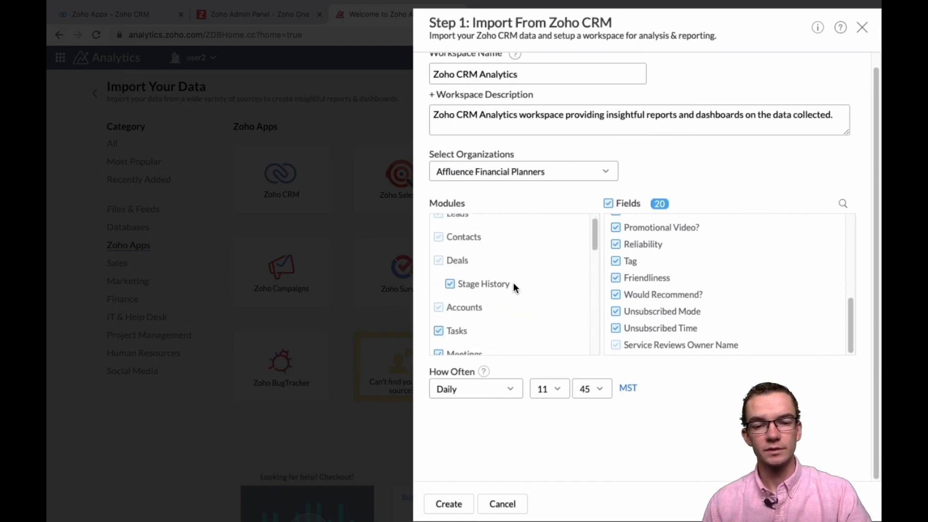
{"action": "left_click", "coordinate": [481, 384]}
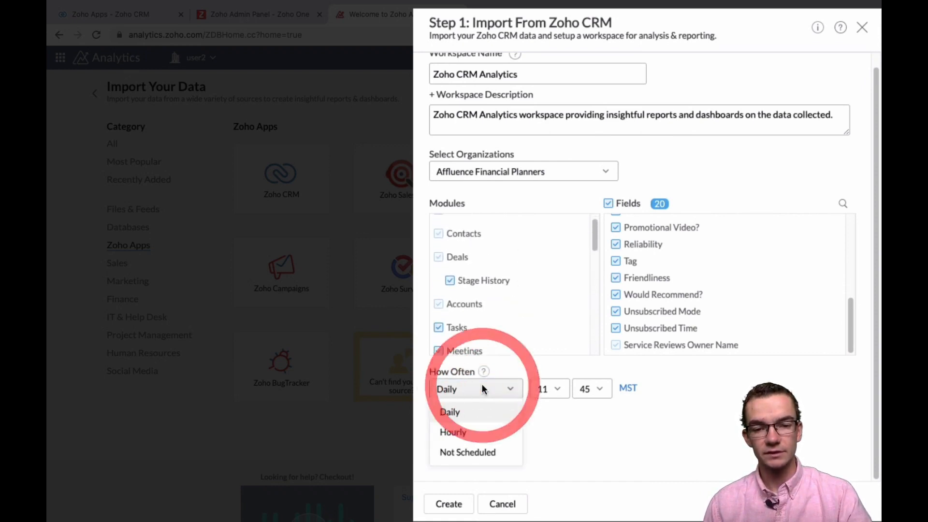
{"action": "left_click", "coordinate": [475, 432]}
{"action": "left_click", "coordinate": [561, 389]}
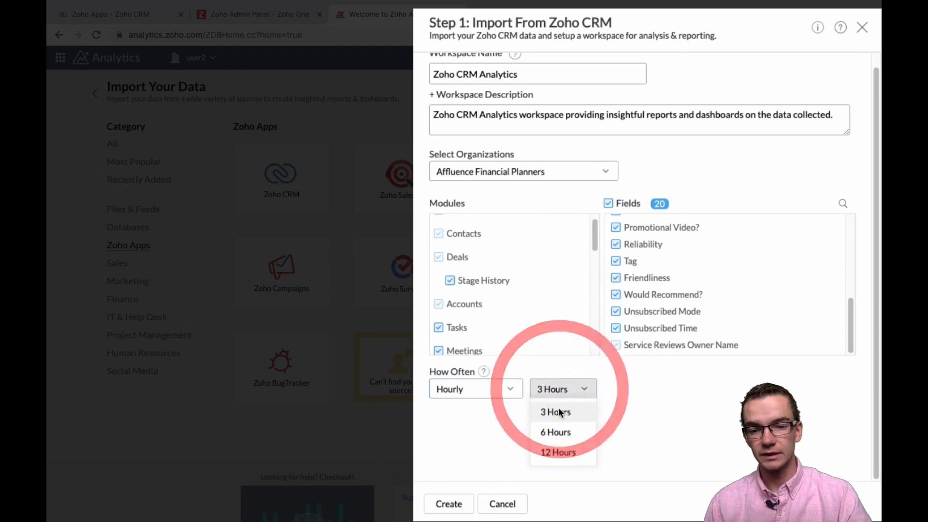
{"action": "left_click", "coordinate": [556, 428]}
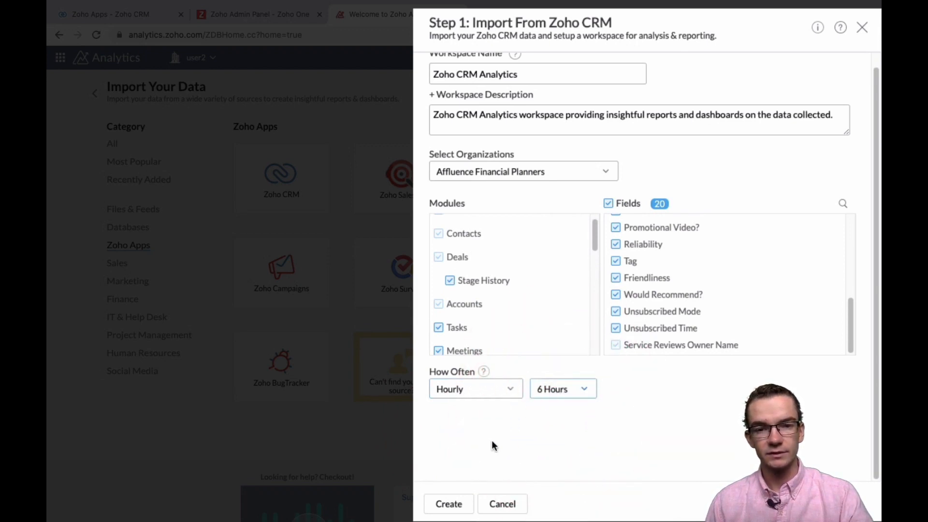
Create the Zoho CRM Analytics workspace with the configured import settings
{"action": "scroll", "coordinate": [621, 442], "scroll_direction": "up", "scroll_amount": 1}
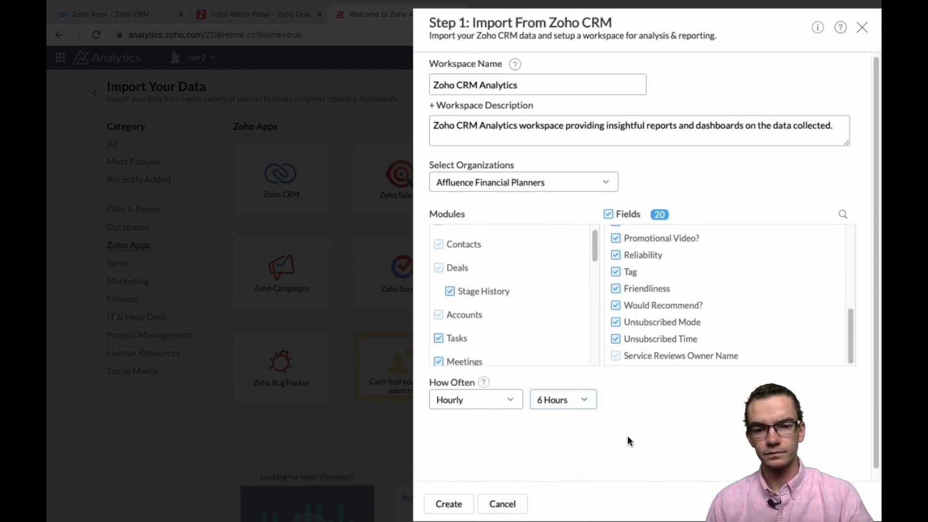
{"action": "scroll", "coordinate": [627, 436], "scroll_direction": "down", "scroll_amount": 1}
{"action": "left_click", "coordinate": [470, 390]}
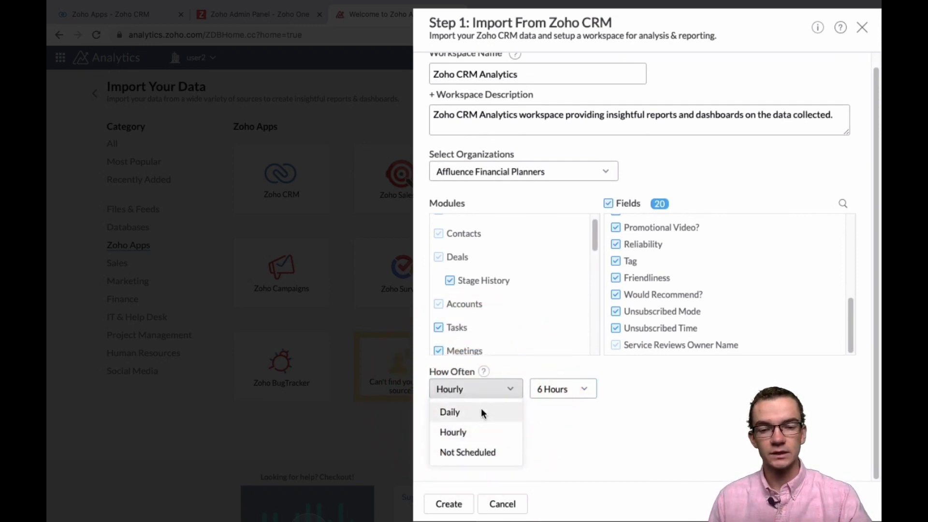
{"action": "left_click", "coordinate": [557, 439]}
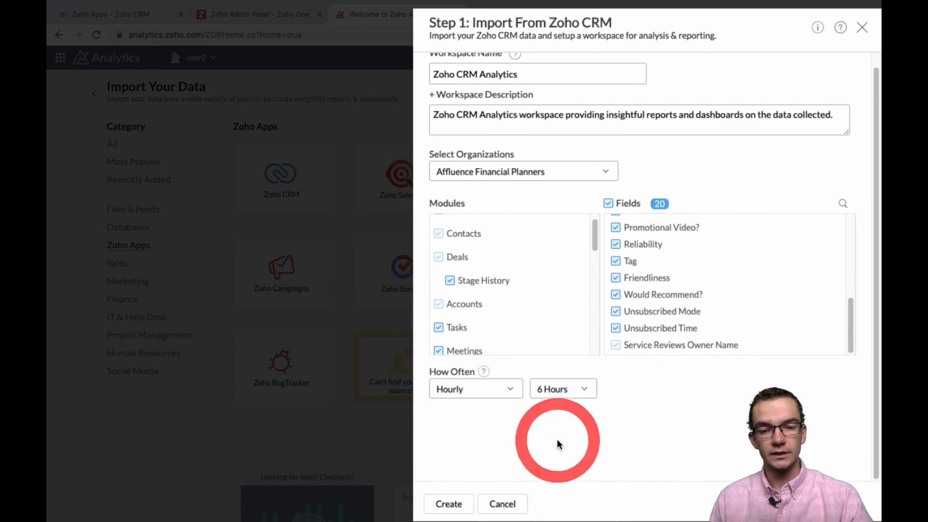
{"action": "left_click", "coordinate": [456, 507]}
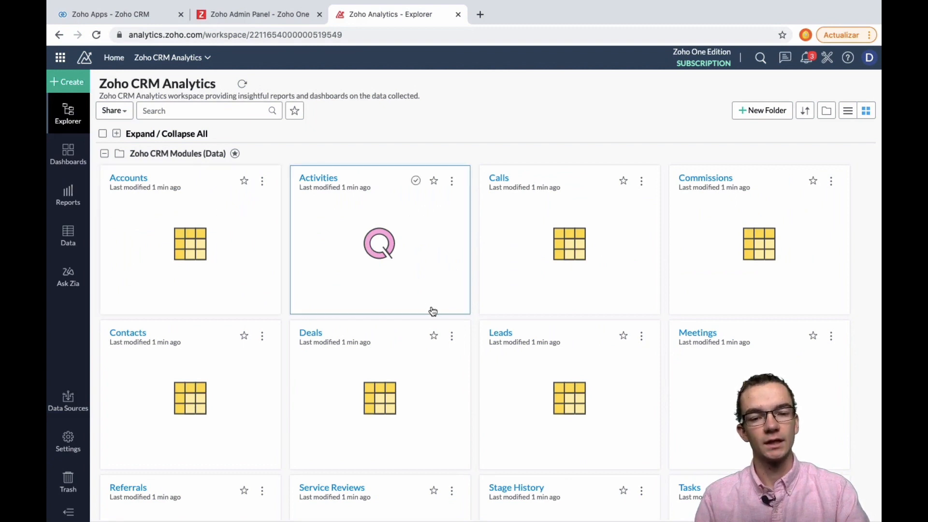
Look through the imported module tables in the Zoho CRM Modules (Data) folder
{"action": "scroll", "coordinate": [433, 329], "scroll_direction": "down", "scroll_amount": 6}
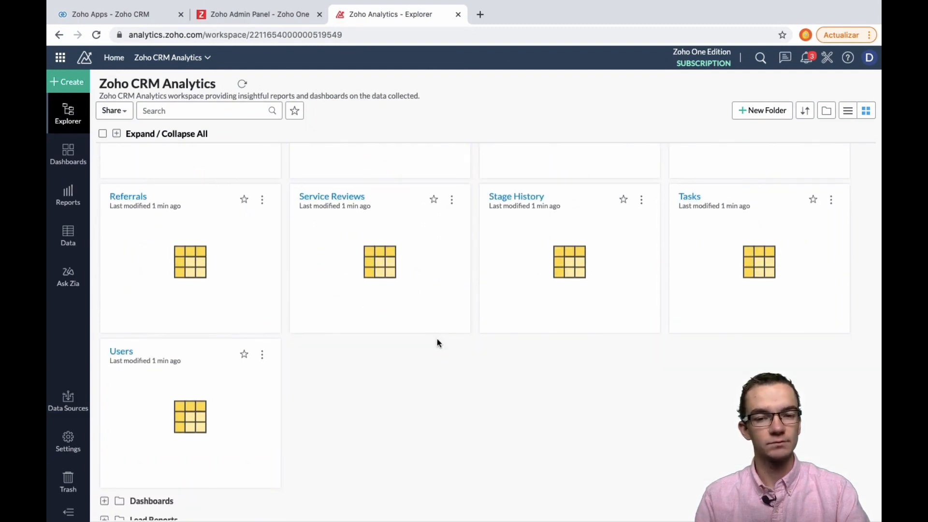
{"action": "scroll", "coordinate": [438, 341], "scroll_direction": "up", "scroll_amount": 6}
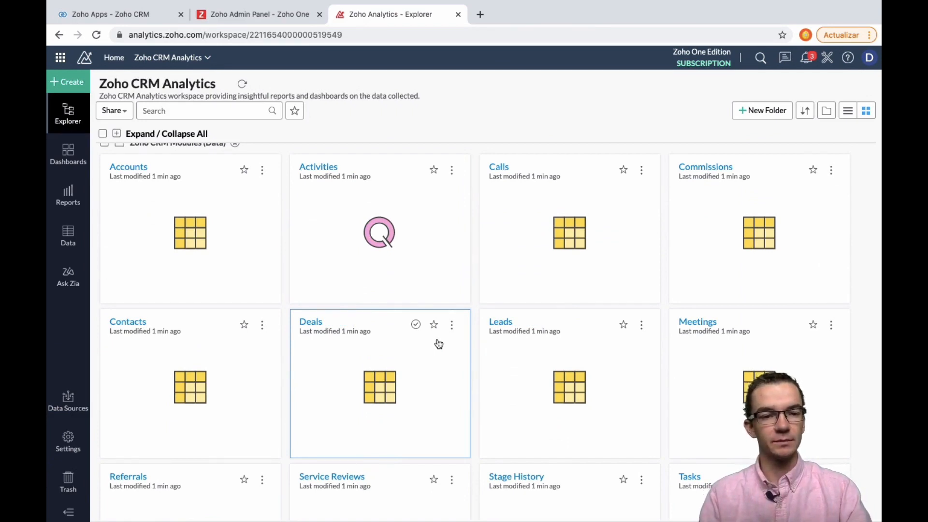
{"action": "scroll", "coordinate": [332, 315], "scroll_direction": "up", "scroll_amount": 1}
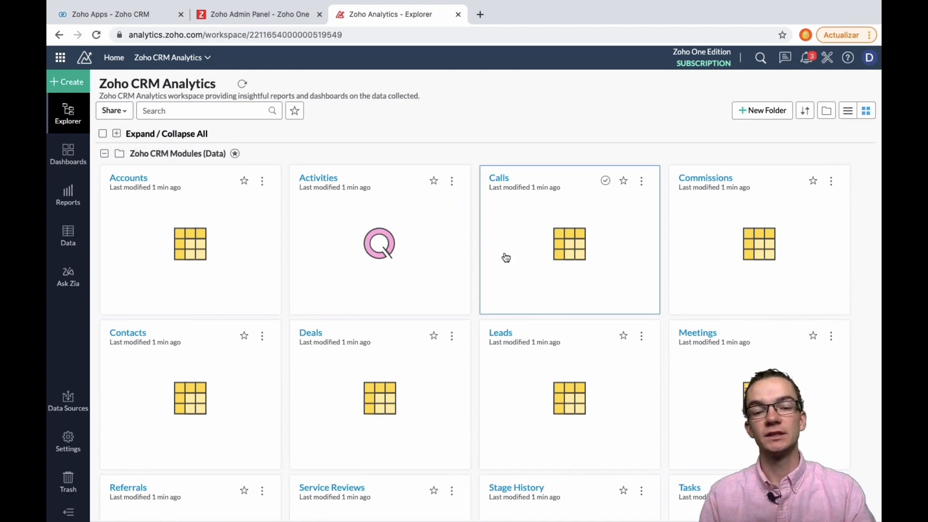
{"action": "scroll", "coordinate": [490, 277], "scroll_direction": "down", "scroll_amount": 1}
{"action": "scroll", "coordinate": [490, 277], "scroll_direction": "down", "scroll_amount": 5}
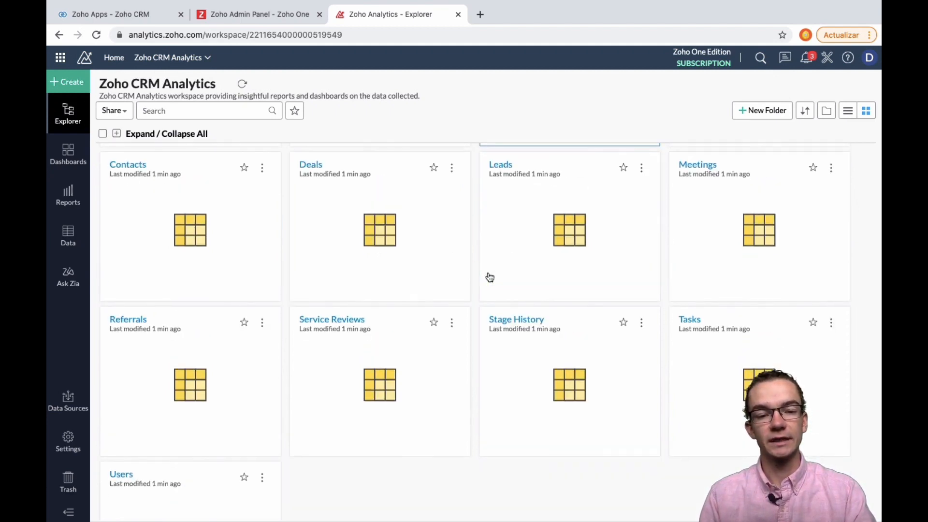
{"action": "scroll", "coordinate": [490, 277], "scroll_direction": "down", "scroll_amount": 1}
{"action": "scroll", "coordinate": [490, 277], "scroll_direction": "up", "scroll_amount": 6}
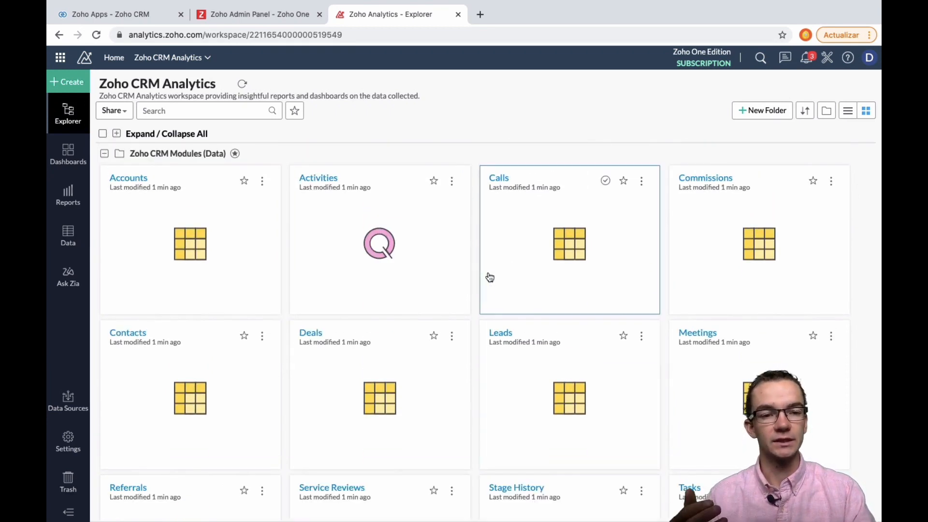
Examine the contents of the Dashboards, Deals/Pipeline Reports and Sales Person Performance folders, leaving all folders collapsed
{"action": "left_click", "coordinate": [103, 153]}
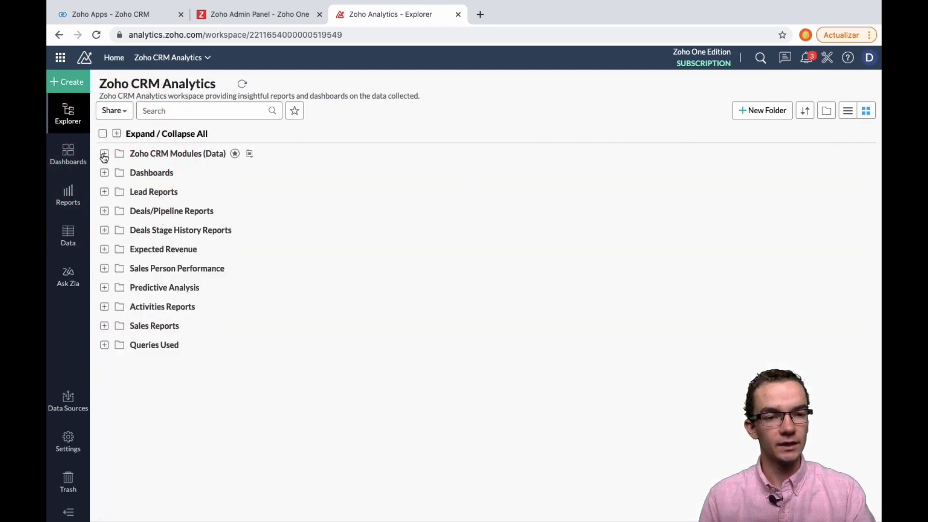
{"action": "left_click", "coordinate": [105, 173]}
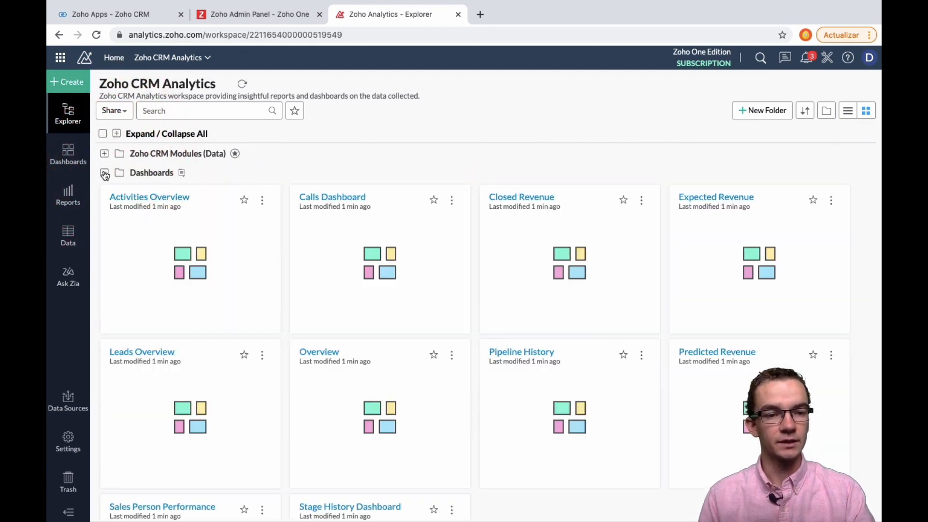
{"action": "left_click", "coordinate": [105, 173]}
{"action": "left_click", "coordinate": [104, 212]}
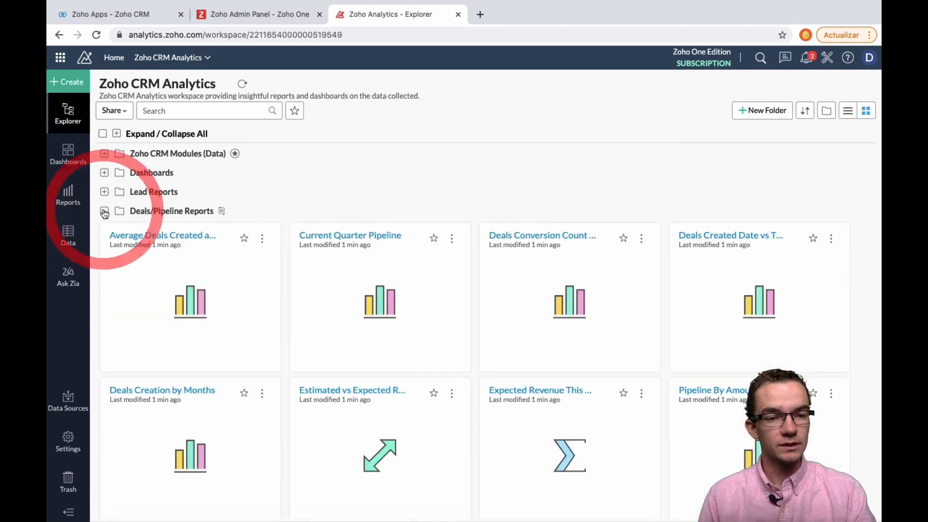
{"action": "left_click", "coordinate": [104, 211]}
{"action": "left_click", "coordinate": [105, 267]}
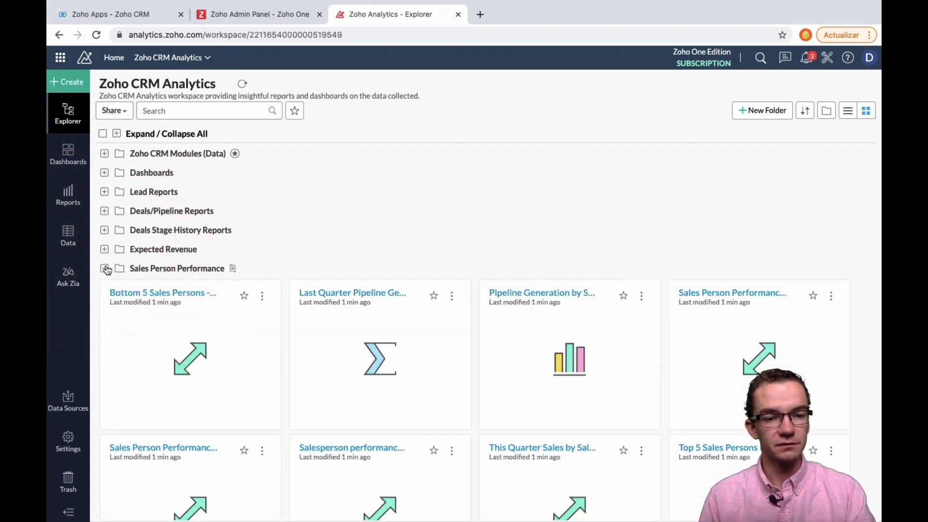
{"action": "scroll", "coordinate": [109, 270], "scroll_direction": "down", "scroll_amount": 5}
{"action": "scroll", "coordinate": [108, 270], "scroll_direction": "up", "scroll_amount": 5}
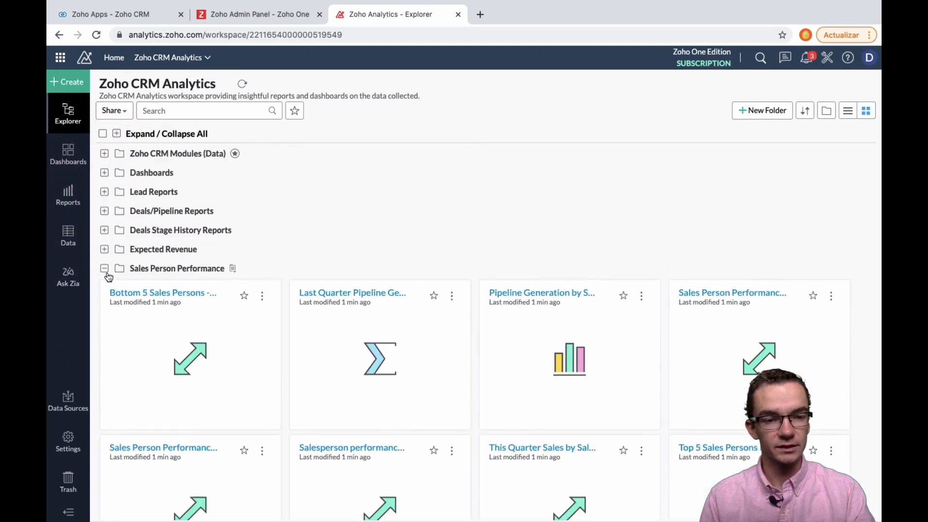
{"action": "left_click", "coordinate": [106, 270]}
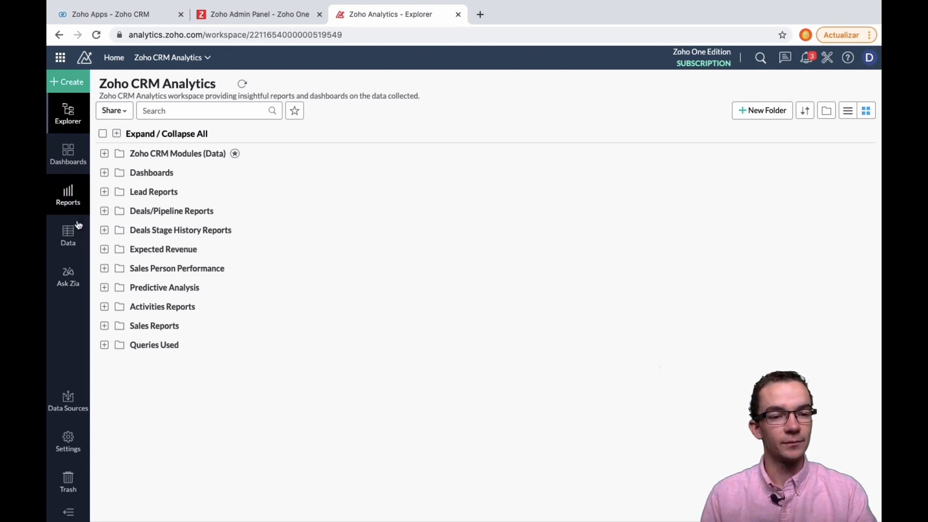
Add Zoho Finance as a new data source for the workspace and proceed to its import settings
{"action": "left_click", "coordinate": [68, 398]}
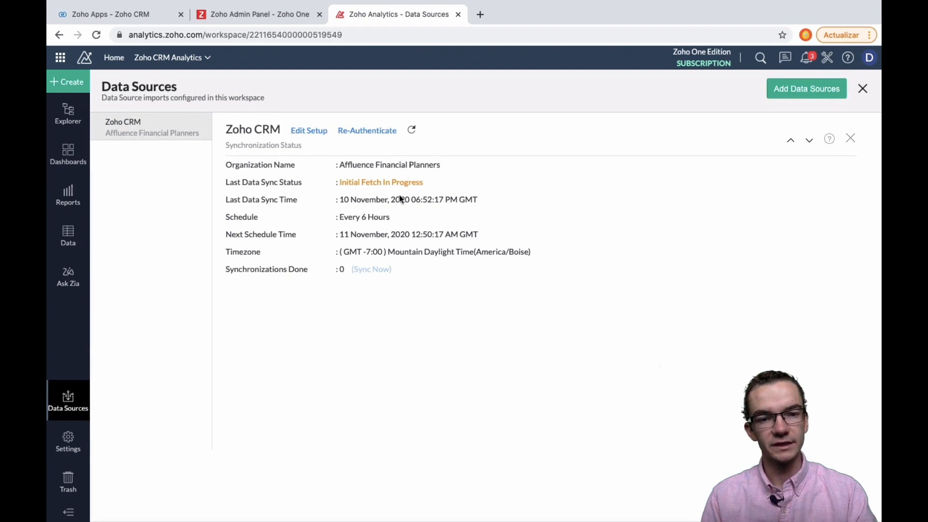
{"action": "left_click", "coordinate": [806, 91]}
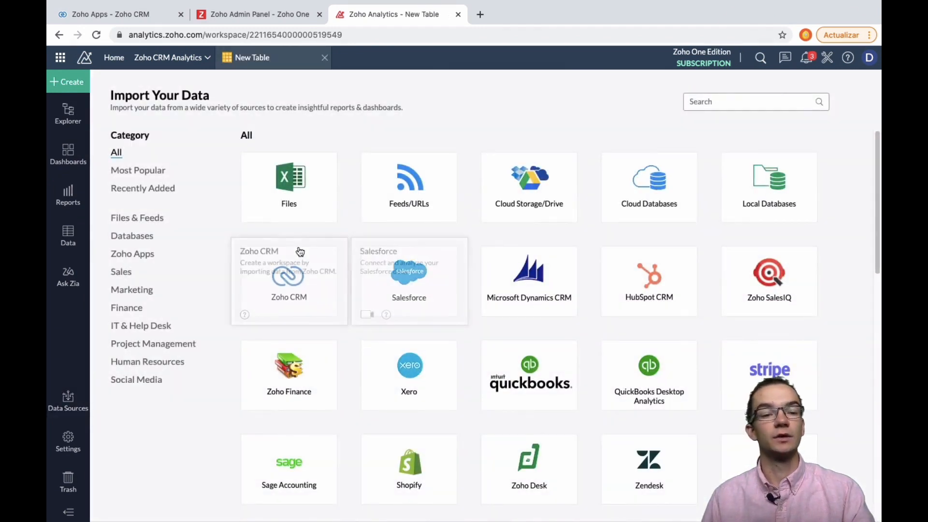
{"action": "left_click", "coordinate": [138, 255]}
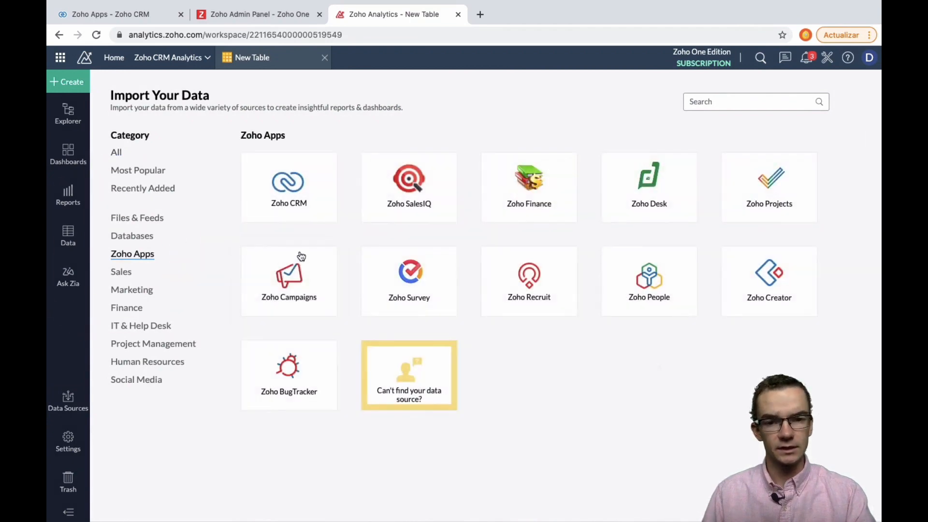
{"action": "left_click", "coordinate": [525, 193]}
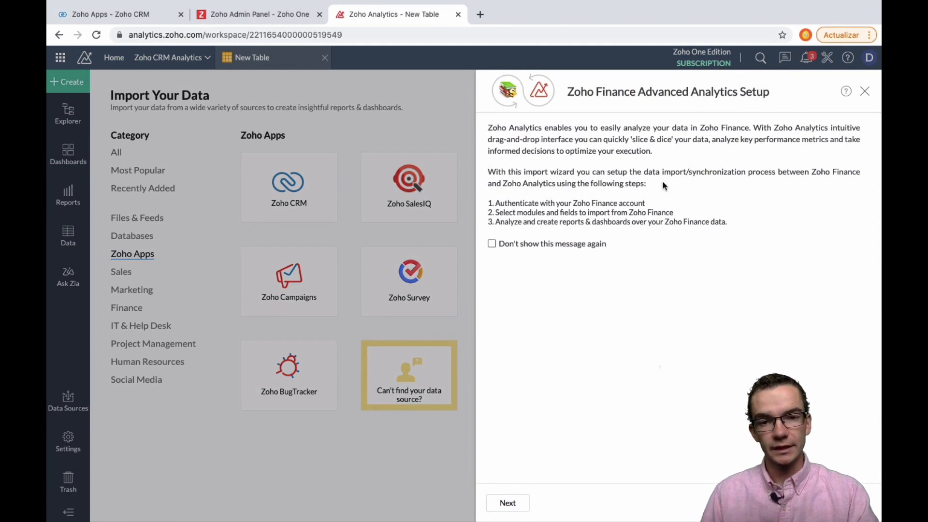
{"action": "left_click", "coordinate": [509, 504]}
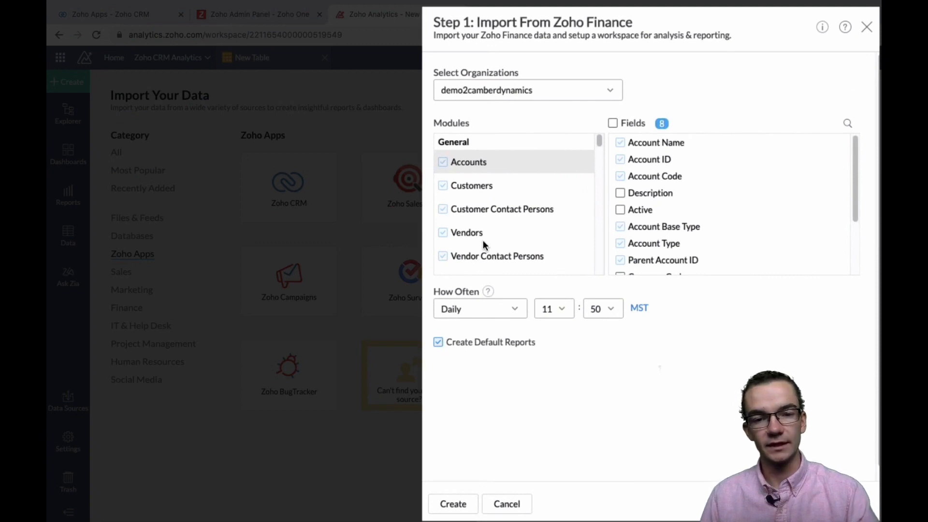
Include the Estimates and Sales Orders modules with their item submodules in the Zoho Finance import
{"action": "scroll", "coordinate": [498, 187], "scroll_direction": "down", "scroll_amount": 3}
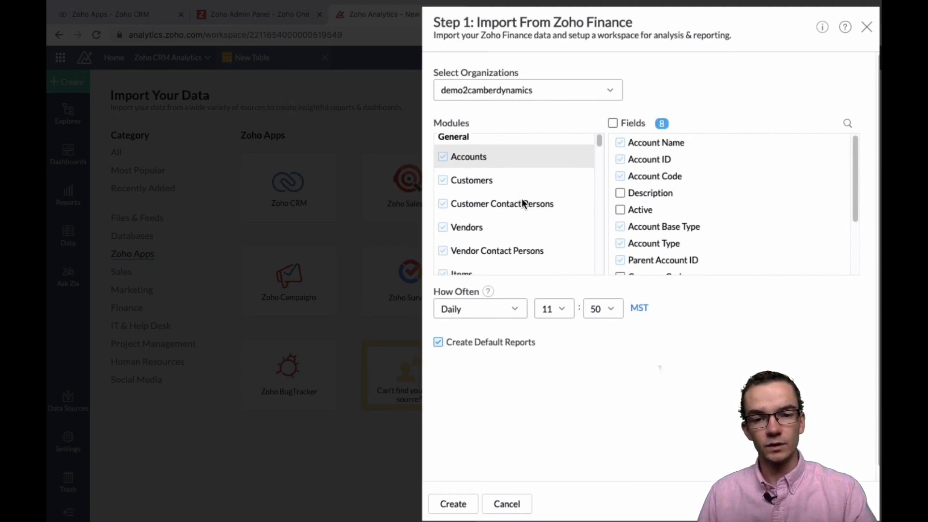
{"action": "scroll", "coordinate": [522, 203], "scroll_direction": "down", "scroll_amount": 2}
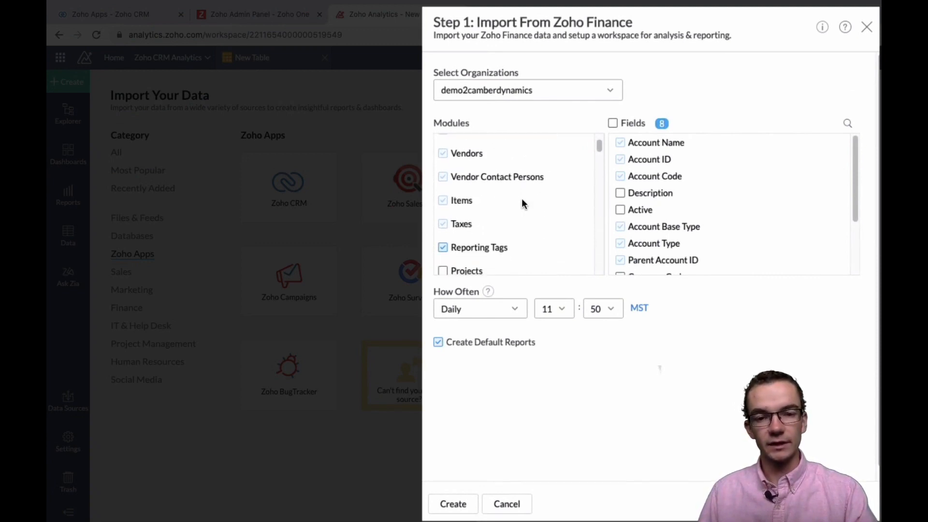
{"action": "scroll", "coordinate": [488, 196], "scroll_direction": "down", "scroll_amount": 3}
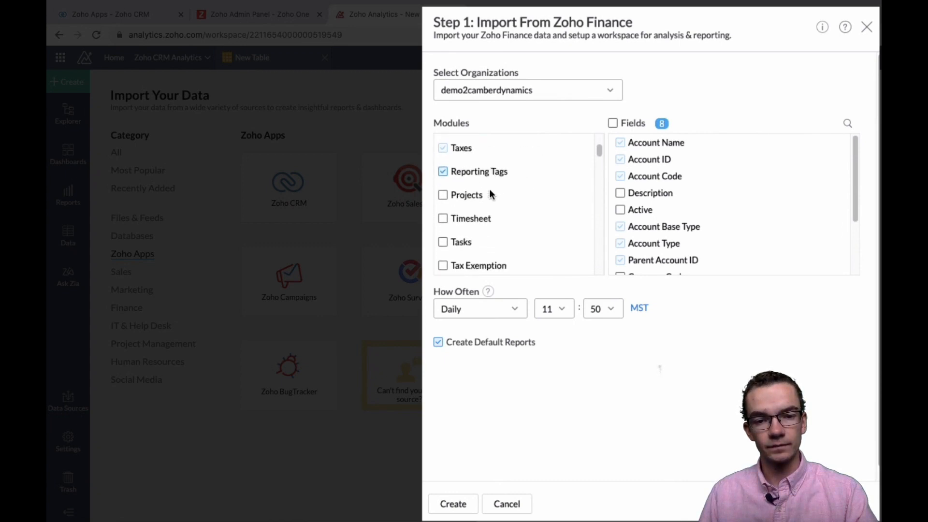
{"action": "scroll", "coordinate": [489, 193], "scroll_direction": "down", "scroll_amount": 5}
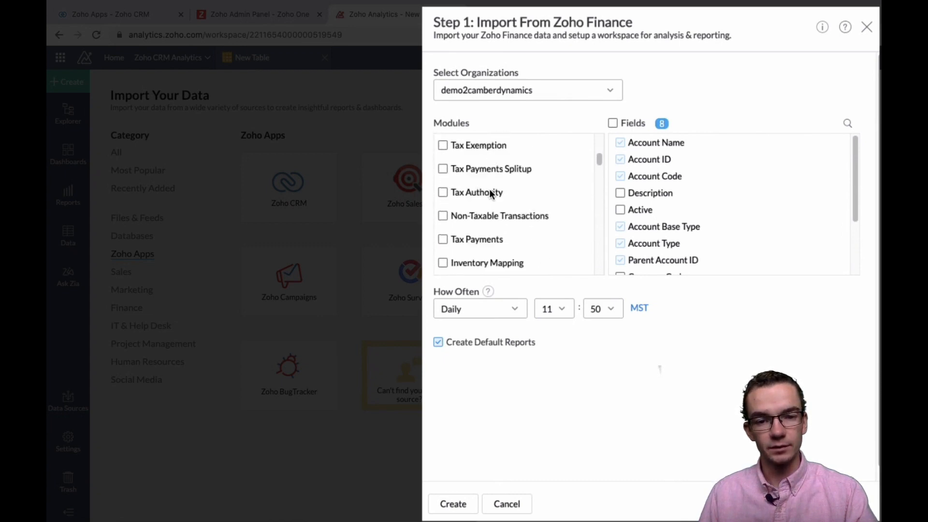
{"action": "scroll", "coordinate": [494, 187], "scroll_direction": "down", "scroll_amount": 3}
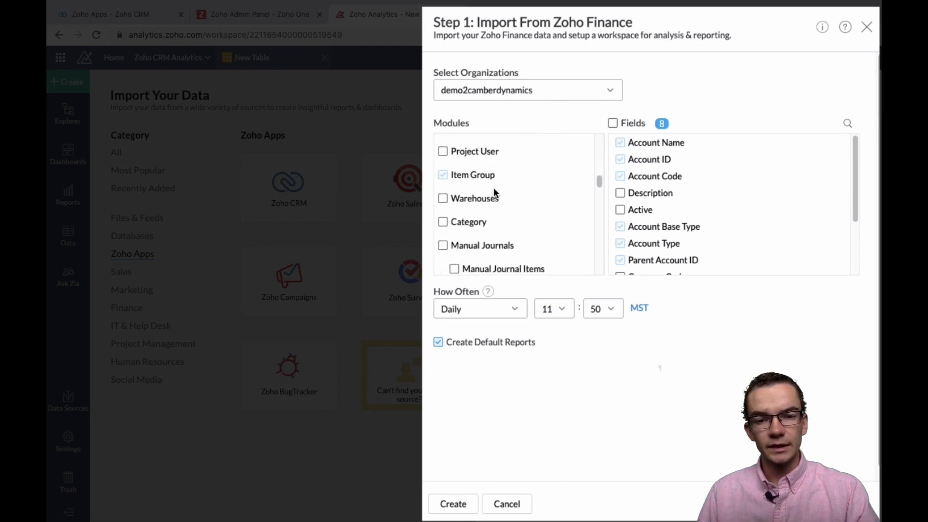
{"action": "scroll", "coordinate": [505, 202], "scroll_direction": "down", "scroll_amount": 3}
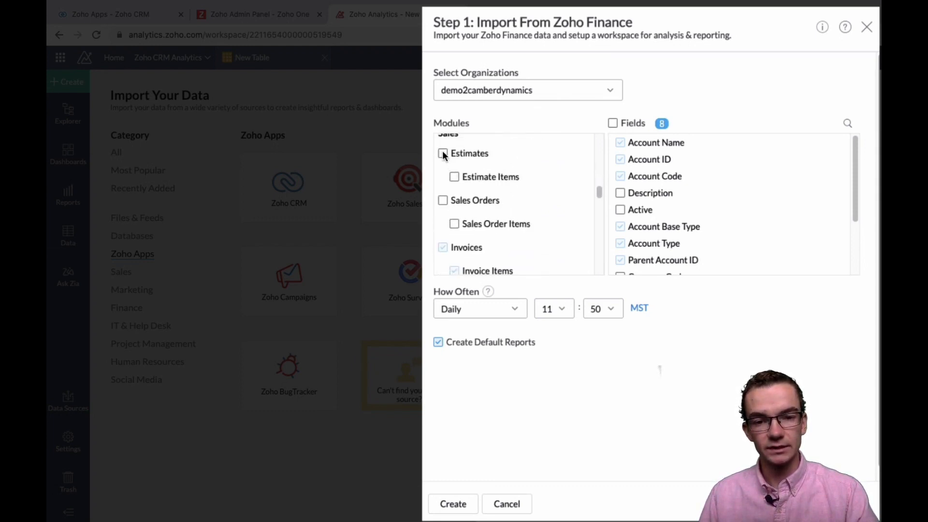
{"action": "left_click", "coordinate": [443, 151]}
{"action": "left_click", "coordinate": [443, 200]}
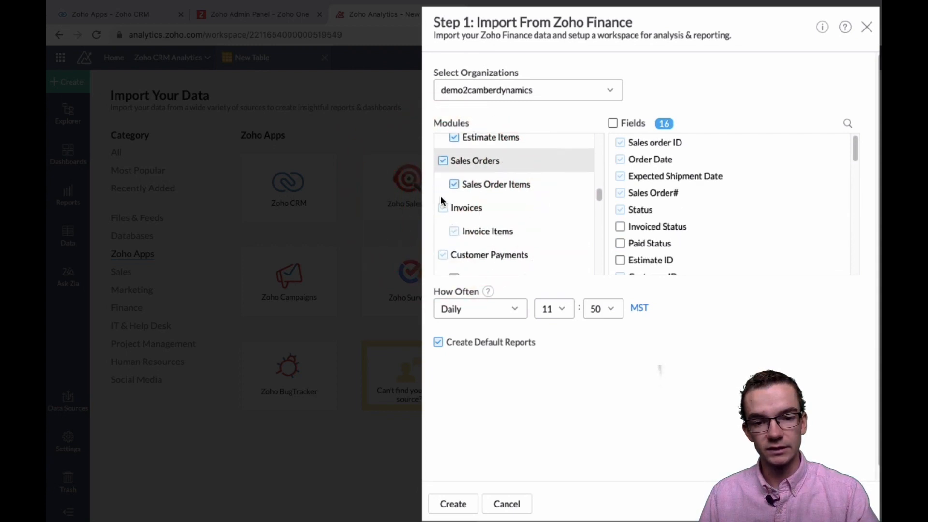
Review the remaining finance modules and the Sales Orders fields, and create the Zoho Finance import with the daily schedule and default reports
{"action": "scroll", "coordinate": [442, 200], "scroll_direction": "down", "scroll_amount": 10}
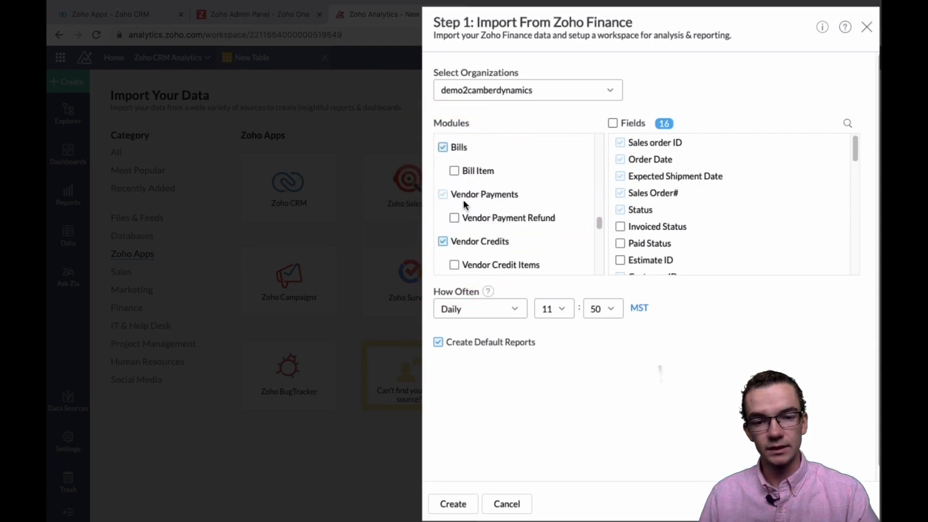
{"action": "scroll", "coordinate": [463, 199], "scroll_direction": "down", "scroll_amount": 5}
{"action": "scroll", "coordinate": [462, 193], "scroll_direction": "down", "scroll_amount": 1}
{"action": "scroll", "coordinate": [665, 201], "scroll_direction": "down", "scroll_amount": 3}
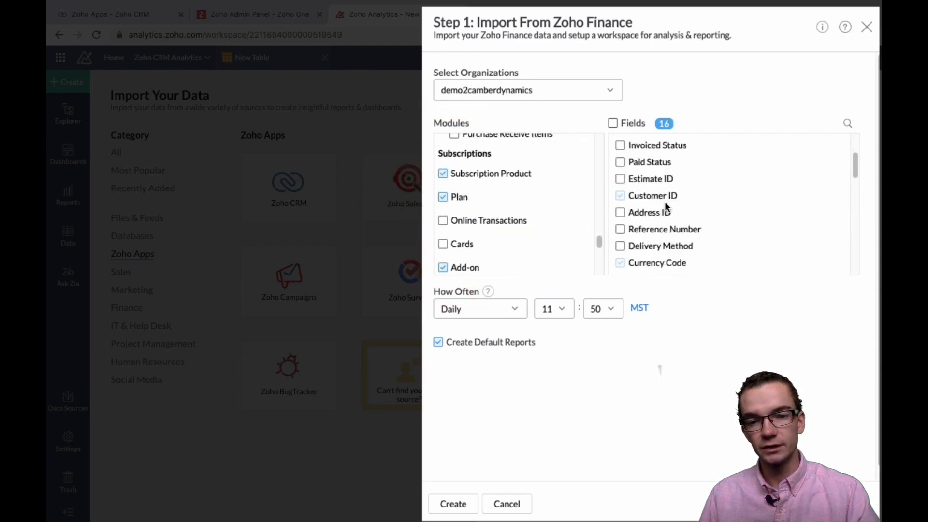
{"action": "scroll", "coordinate": [665, 201], "scroll_direction": "down", "scroll_amount": 4}
{"action": "scroll", "coordinate": [666, 201], "scroll_direction": "up", "scroll_amount": 6}
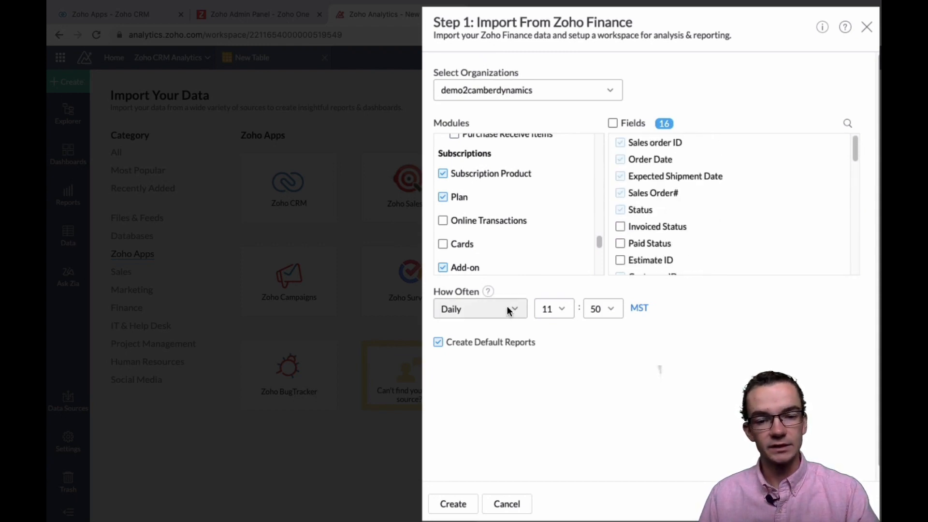
{"action": "scroll", "coordinate": [551, 210], "scroll_direction": "up", "scroll_amount": 15}
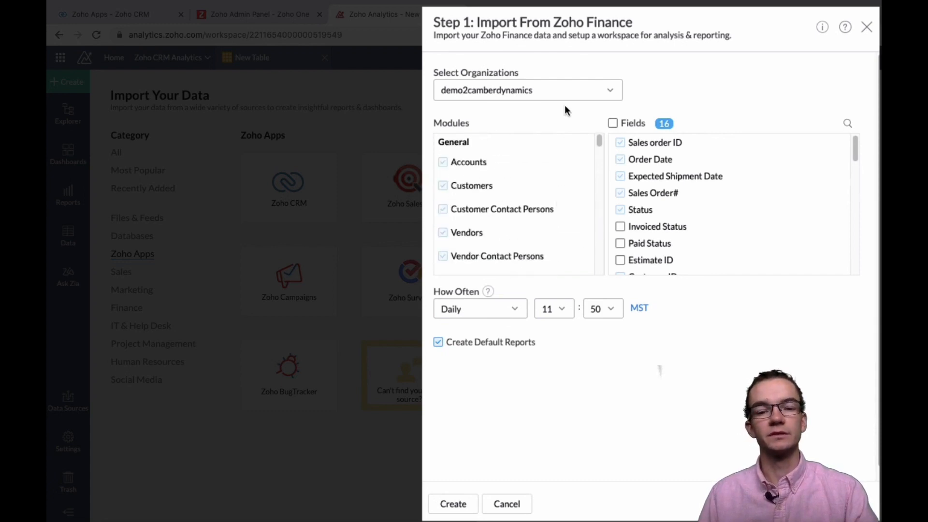
{"action": "left_click", "coordinate": [460, 507]}
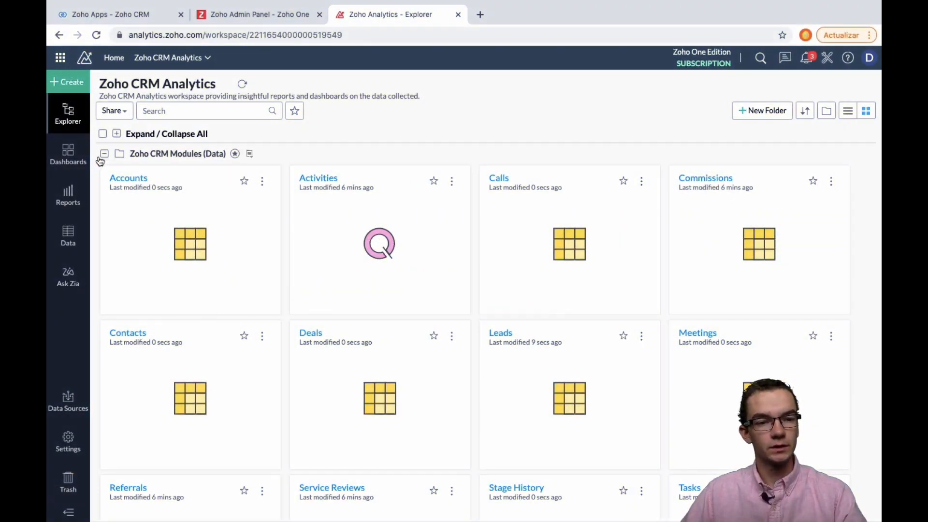
Collapse the Zoho CRM Modules (Data) folder and review the workspace's CRM and Zoho Finance folder list
{"action": "left_click", "coordinate": [104, 153]}
{"action": "scroll", "coordinate": [177, 240], "scroll_direction": "down", "scroll_amount": 3}
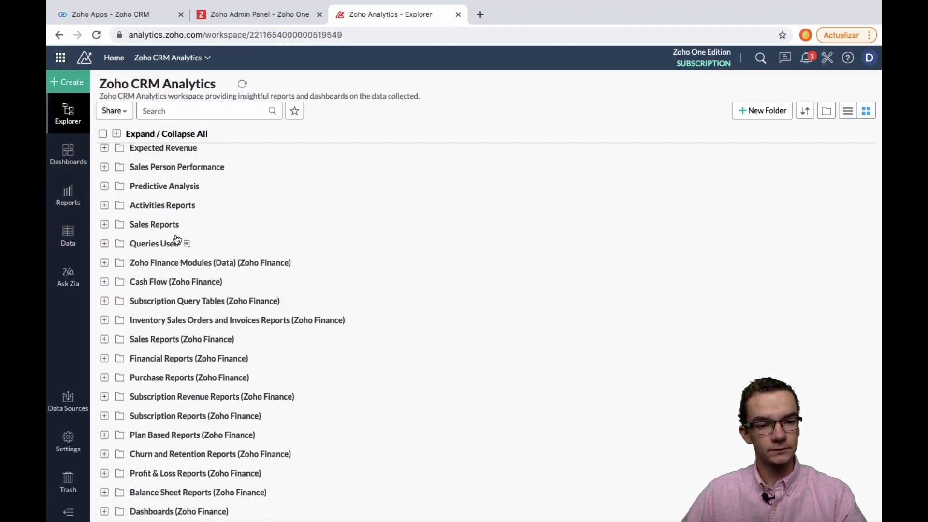
{"action": "scroll", "coordinate": [177, 240], "scroll_direction": "up", "scroll_amount": 4}
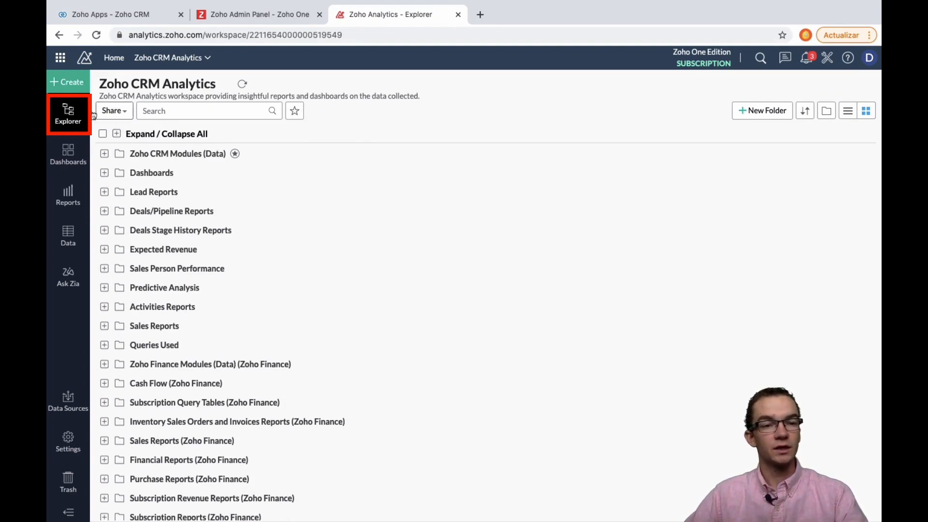
{"action": "left_click", "coordinate": [105, 154]}
{"action": "left_click", "coordinate": [105, 154]}
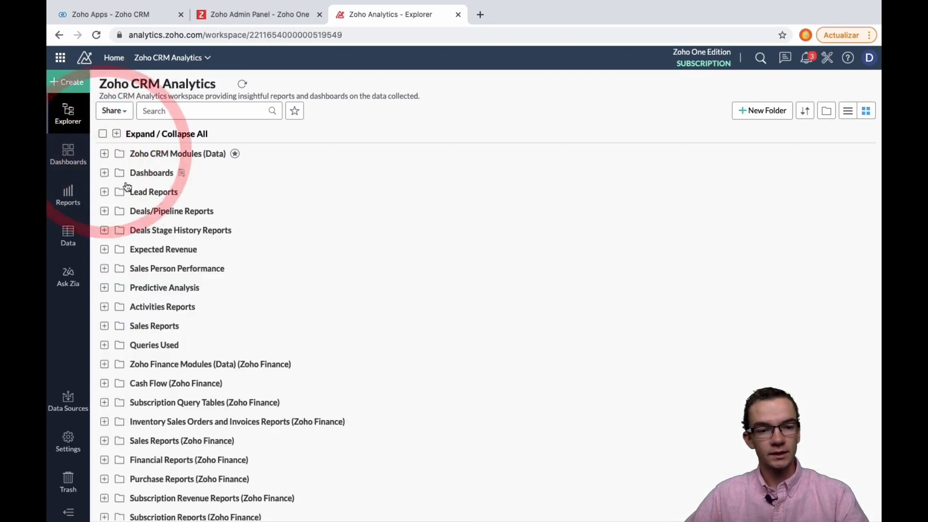
Expand the Zoho Finance Modules (Data) folder and look through its imported tables
{"action": "scroll", "coordinate": [164, 249], "scroll_direction": "down", "scroll_amount": 3}
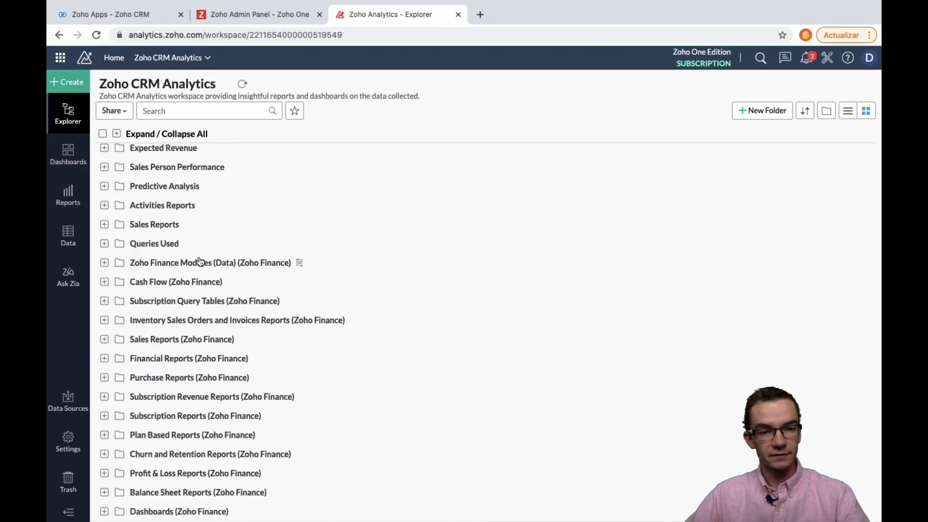
{"action": "left_click", "coordinate": [104, 263]}
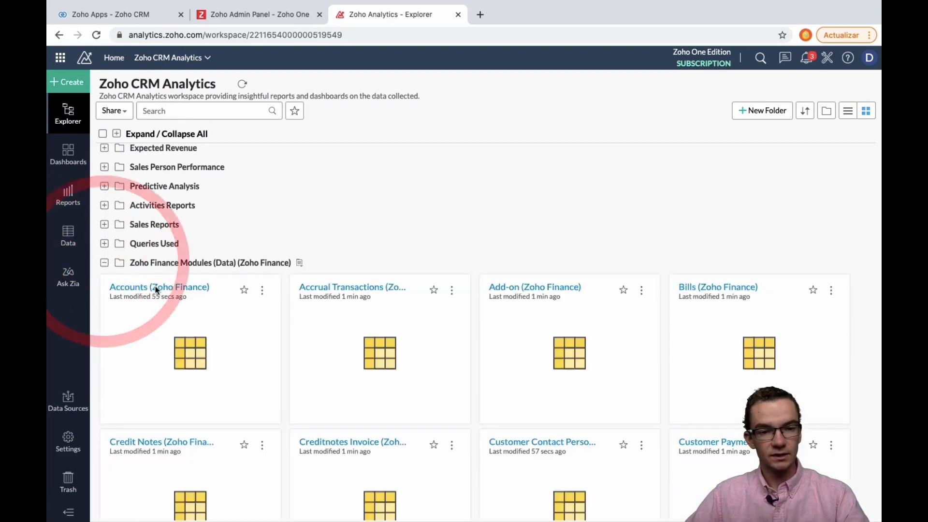
{"action": "scroll", "coordinate": [208, 321], "scroll_direction": "down", "scroll_amount": 5}
{"action": "scroll", "coordinate": [208, 323], "scroll_direction": "down", "scroll_amount": 15}
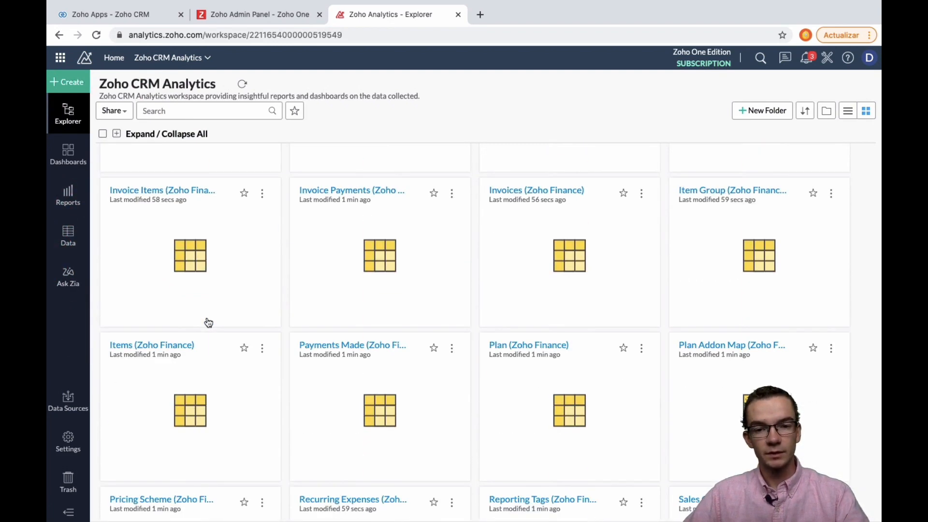
{"action": "scroll", "coordinate": [209, 323], "scroll_direction": "down", "scroll_amount": 9}
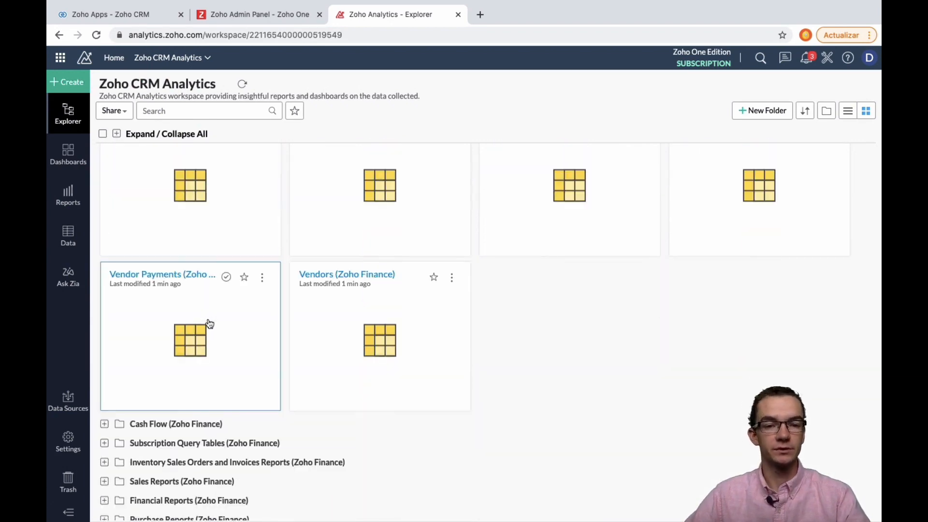
Collapse the Zoho Finance Modules (Data) folder, review the remaining report folders, and open the workspace's list of data sources
{"action": "scroll", "coordinate": [209, 323], "scroll_direction": "up", "scroll_amount": 20}
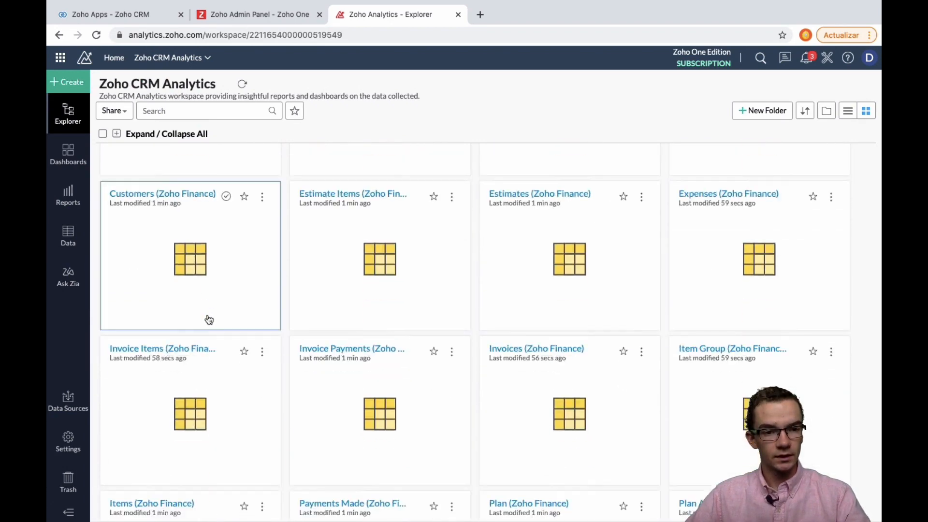
{"action": "scroll", "coordinate": [209, 320], "scroll_direction": "up", "scroll_amount": 10}
{"action": "left_click", "coordinate": [105, 271]}
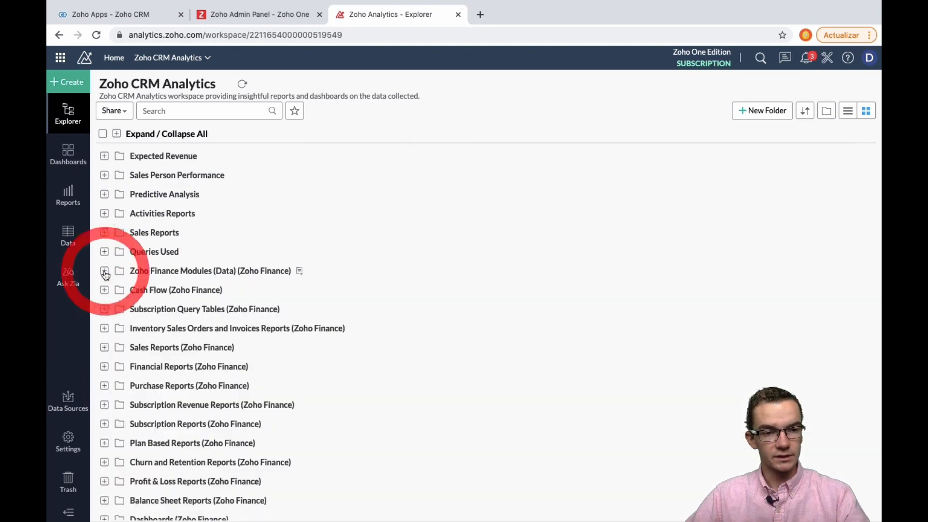
{"action": "scroll", "coordinate": [183, 305], "scroll_direction": "down", "scroll_amount": 2}
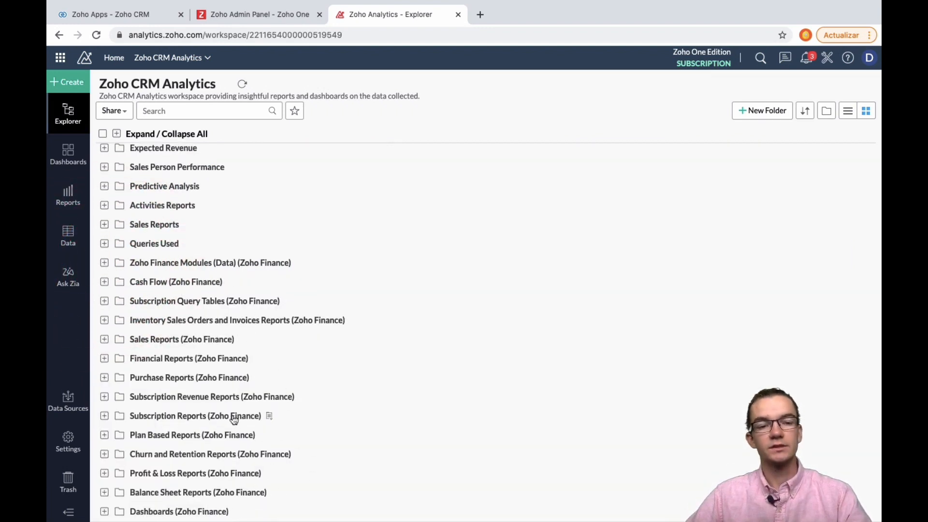
{"action": "scroll", "coordinate": [224, 313], "scroll_direction": "up", "scroll_amount": 3}
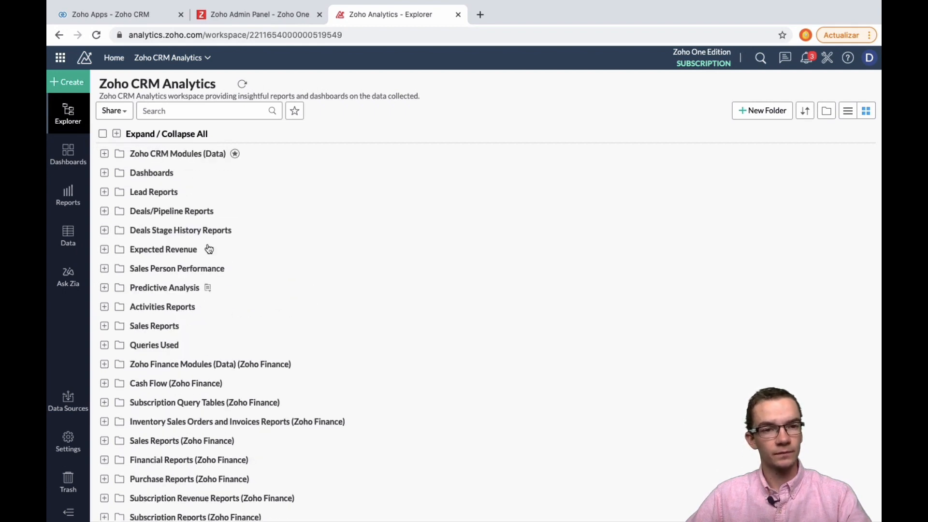
{"action": "left_click", "coordinate": [74, 404]}
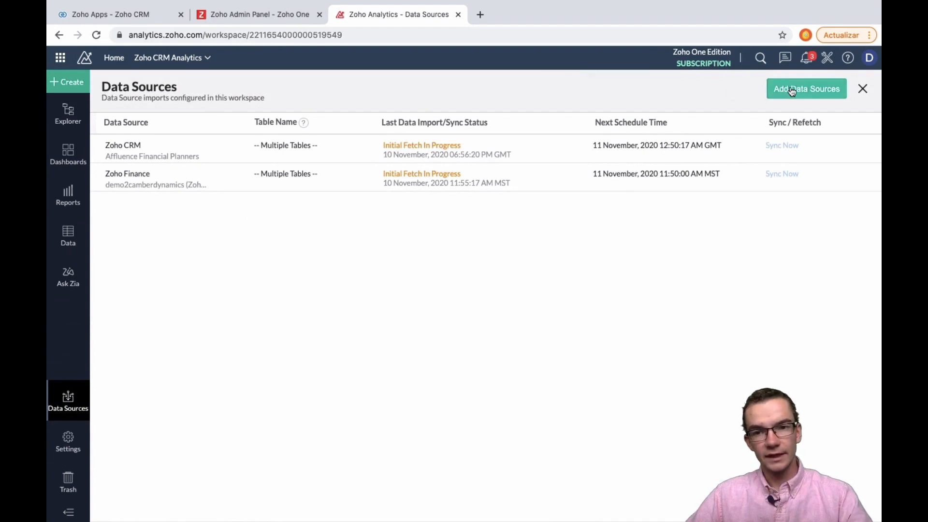
Start creating a new table from imported data and browse the Zoho Apps sources before returning to all categories
{"action": "left_click", "coordinate": [68, 82]}
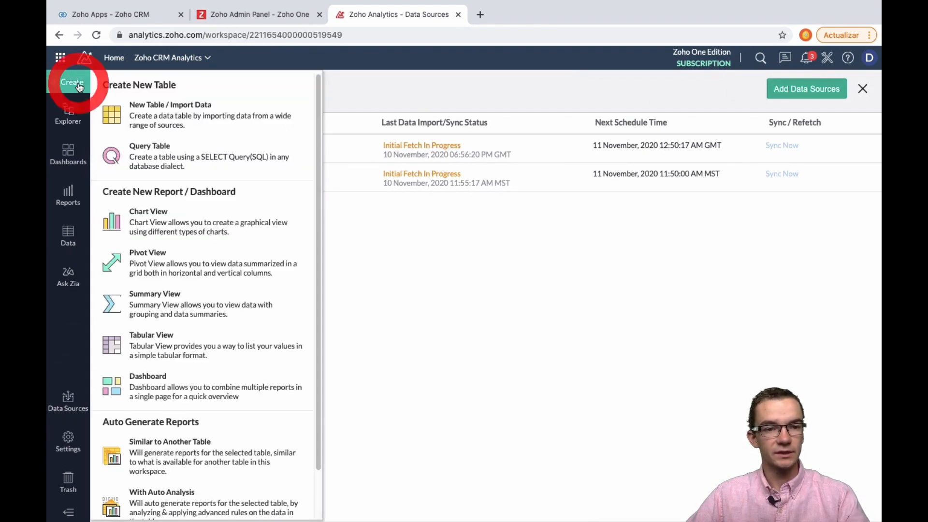
{"action": "left_click", "coordinate": [175, 116]}
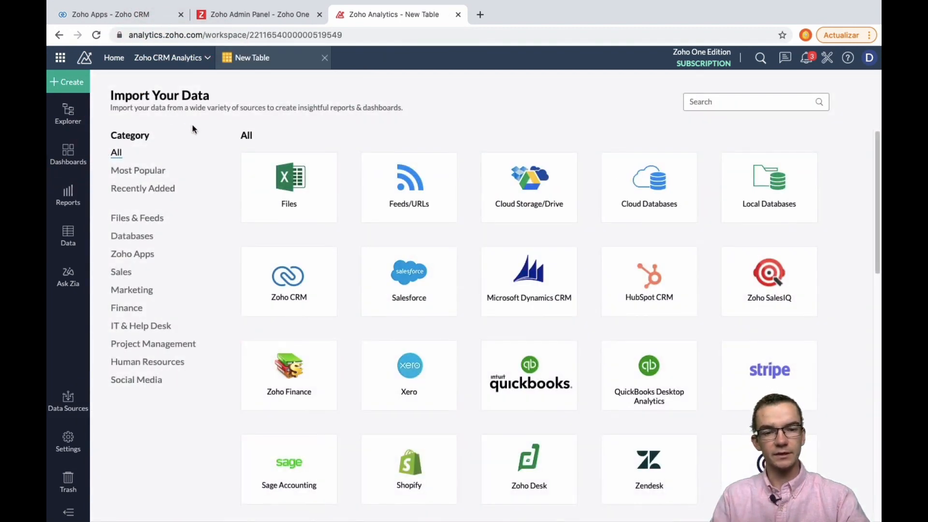
{"action": "left_click", "coordinate": [143, 258]}
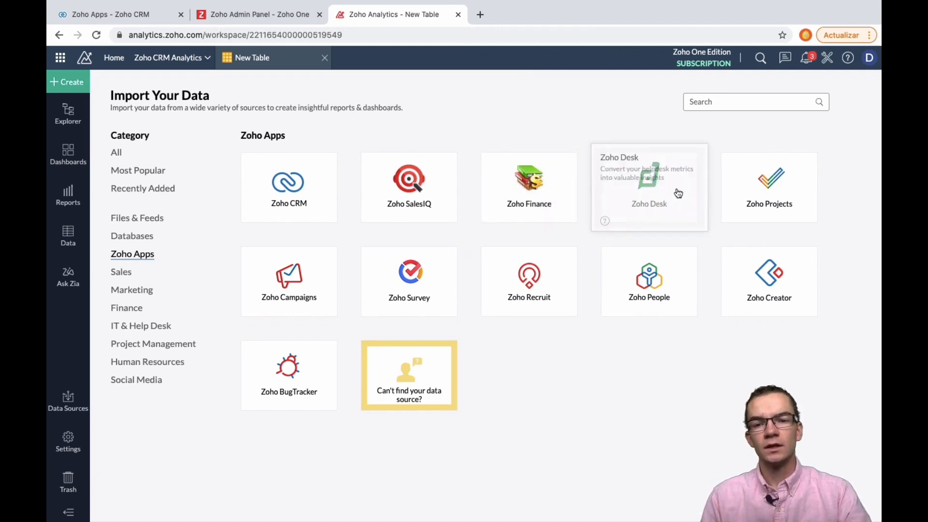
{"action": "left_click", "coordinate": [115, 151]}
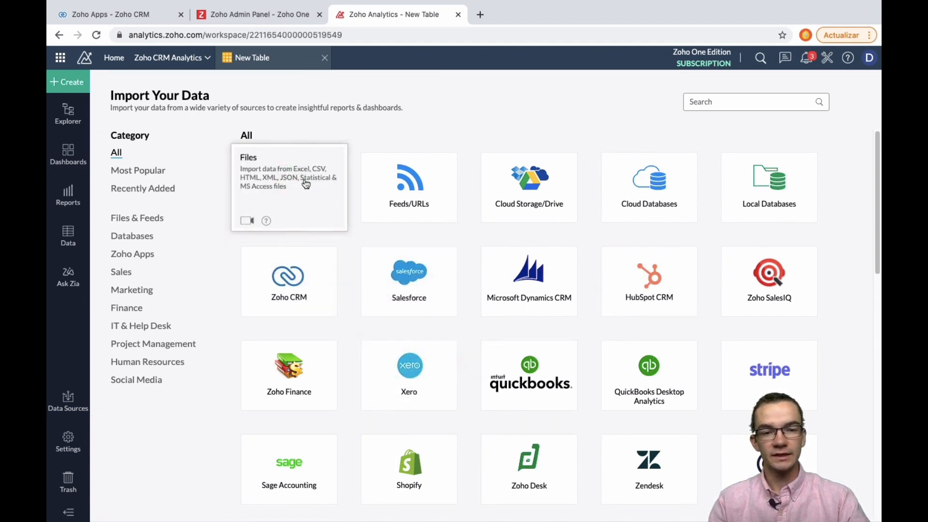
Examine the cloud service and database type options for a Cloud Databases connection, and cancel the connection setup
{"action": "left_click", "coordinate": [667, 187]}
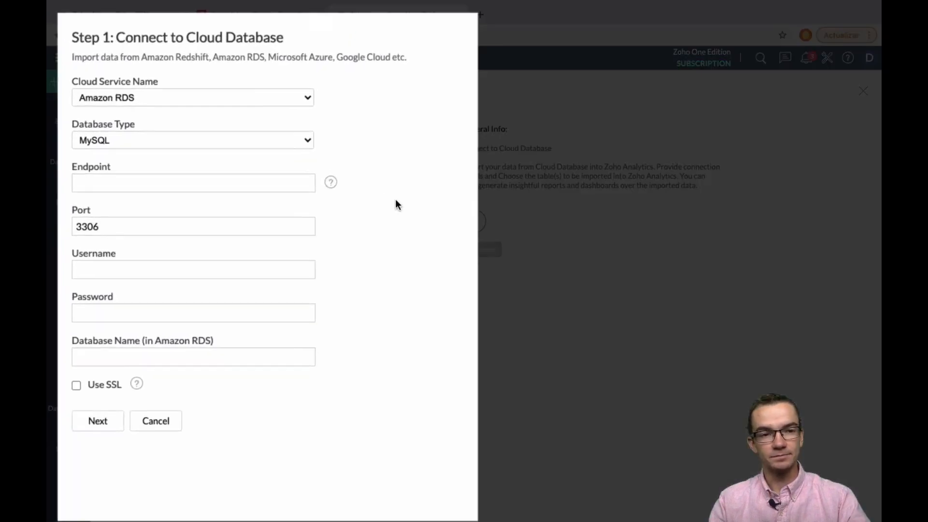
{"action": "left_click", "coordinate": [292, 98]}
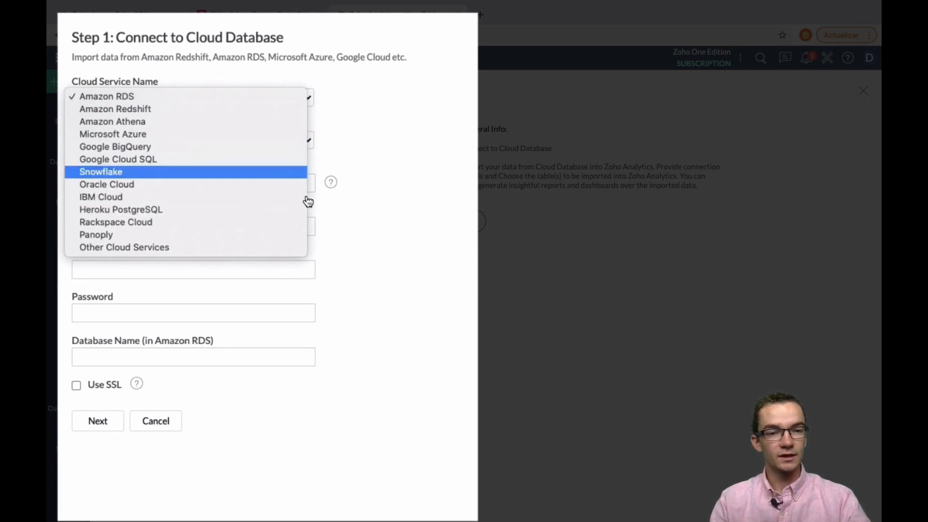
{"action": "left_click", "coordinate": [377, 159]}
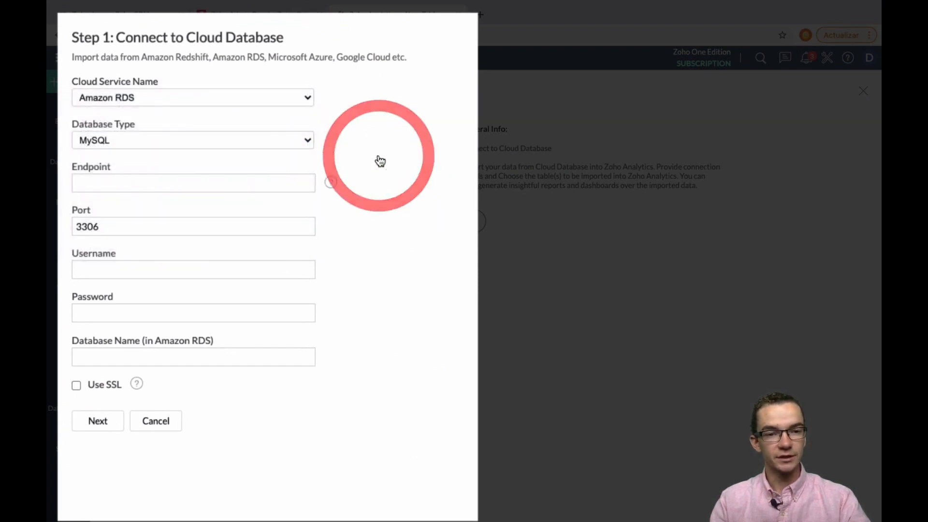
{"action": "left_click", "coordinate": [244, 140]}
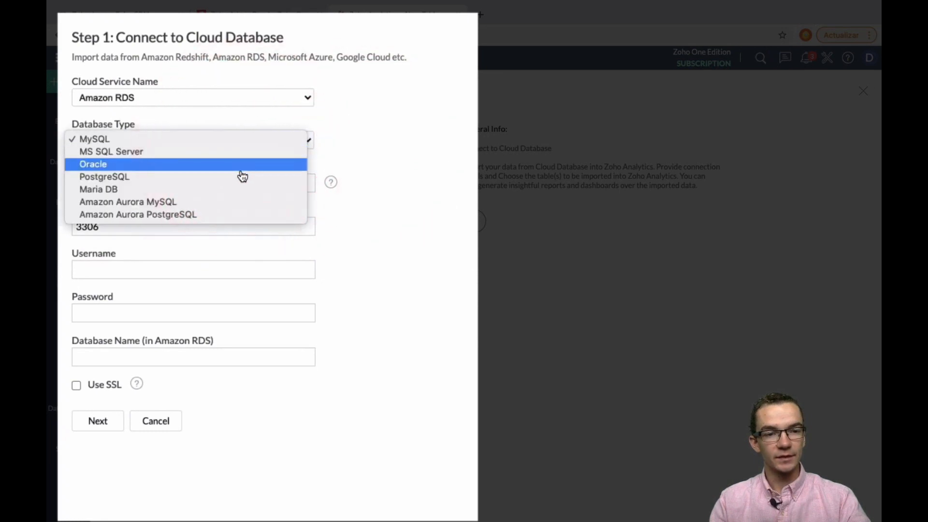
{"action": "left_click", "coordinate": [367, 139]}
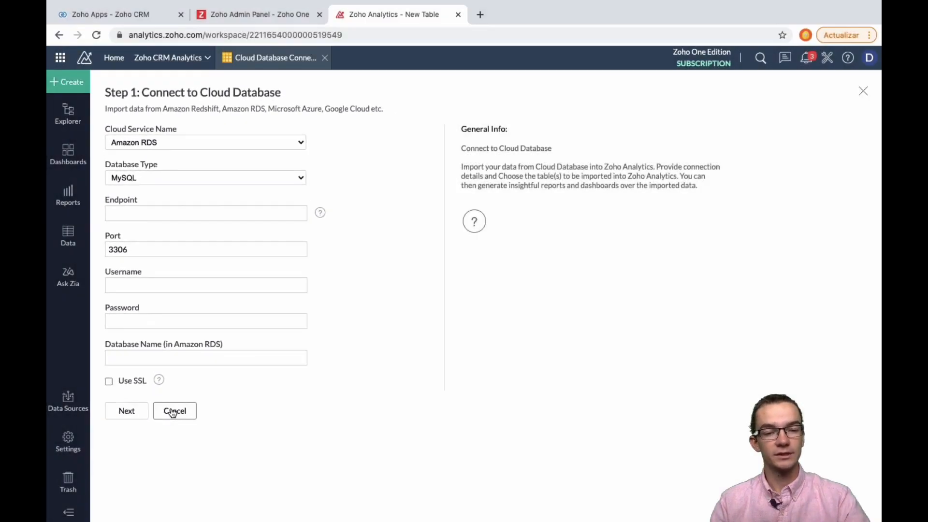
{"action": "left_click", "coordinate": [153, 421]}
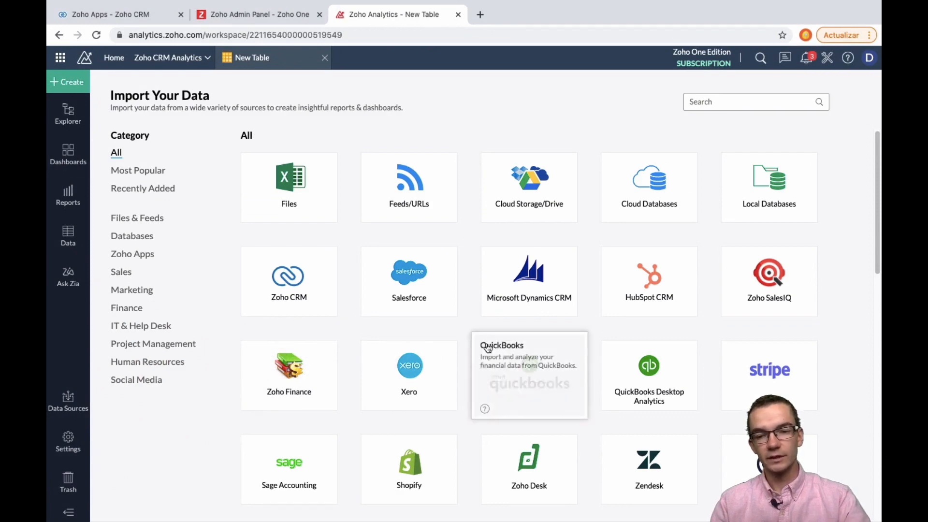
Look through all import sources, search them for "google sheets", and clear the search
{"action": "scroll", "coordinate": [471, 320], "scroll_direction": "down", "scroll_amount": 5}
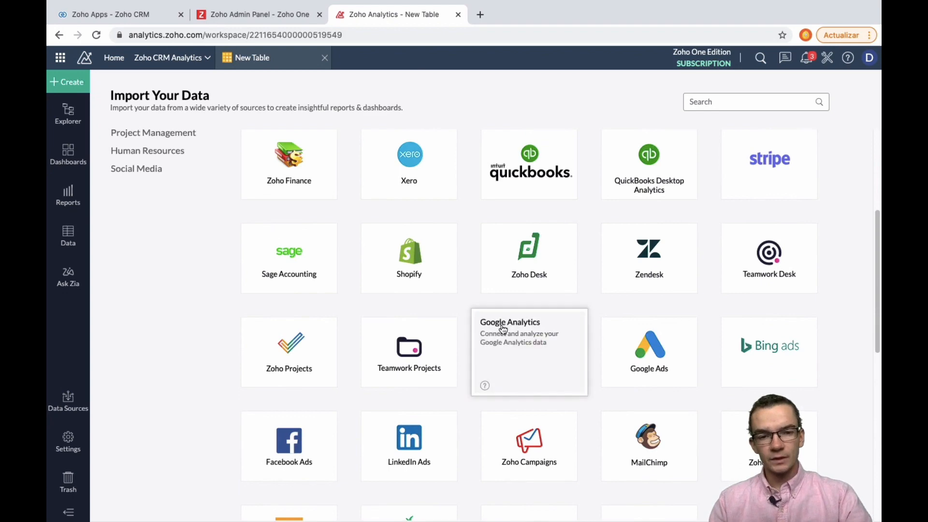
{"action": "scroll", "coordinate": [493, 326], "scroll_direction": "down", "scroll_amount": 6}
{"action": "scroll", "coordinate": [494, 326], "scroll_direction": "down", "scroll_amount": 5}
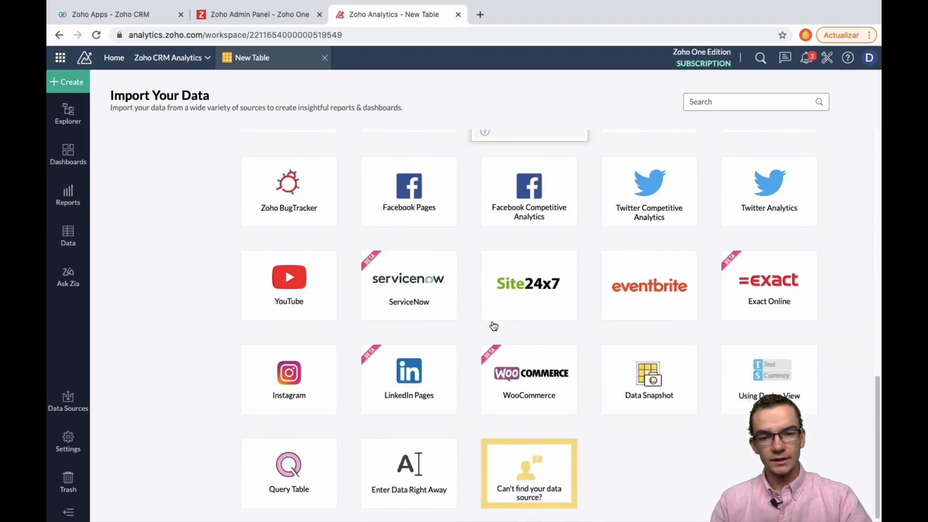
{"action": "scroll", "coordinate": [494, 326], "scroll_direction": "up", "scroll_amount": 20}
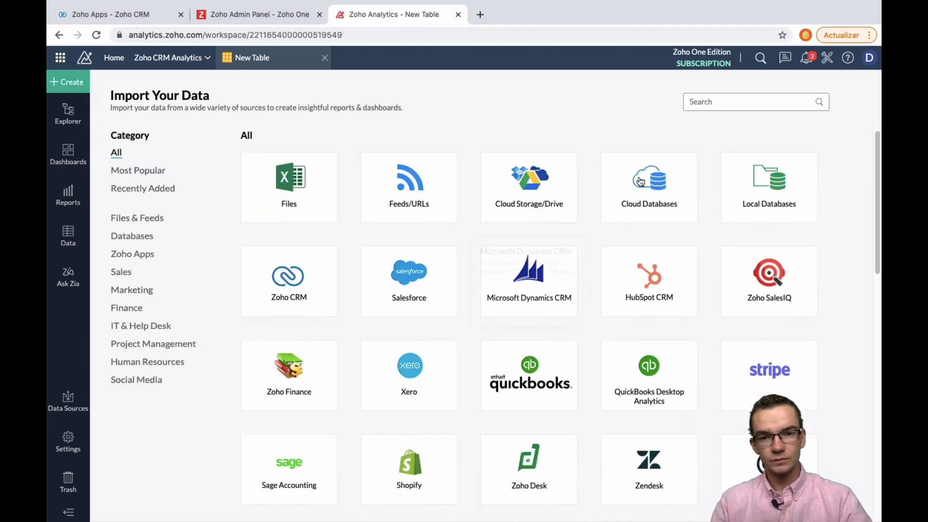
{"action": "left_click", "coordinate": [709, 103]}
{"action": "type", "text": "google sheets"}
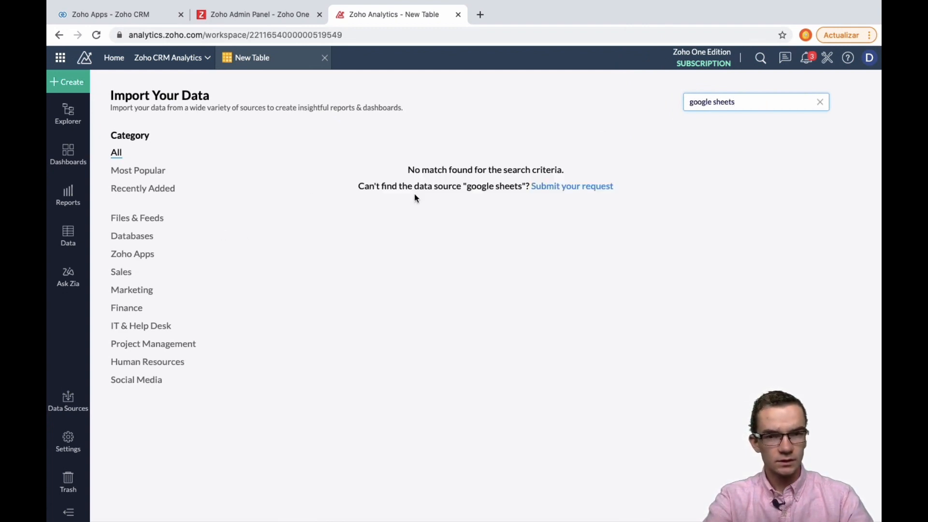
{"action": "left_click", "coordinate": [820, 102]}
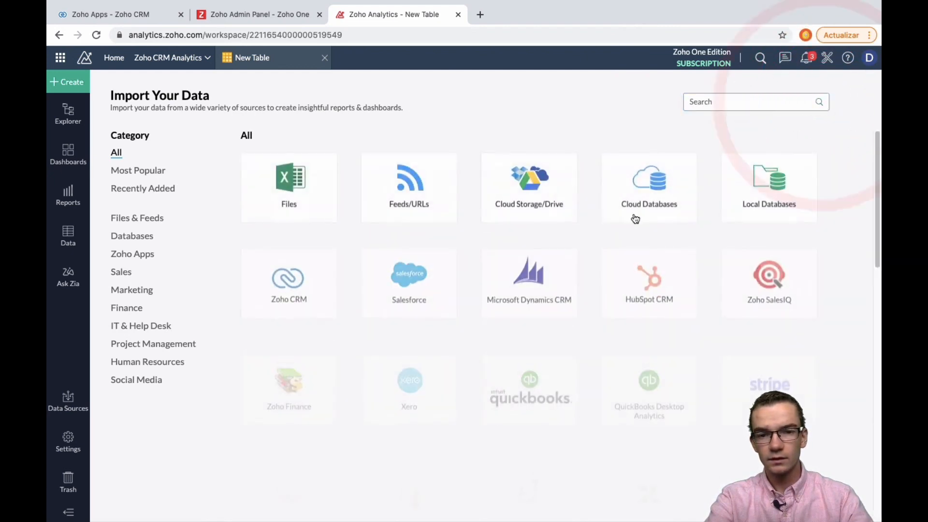
Start a Cloud Storage/Drive import from Google Drive and name the table "Sample spreadsheet"
{"action": "left_click", "coordinate": [525, 191]}
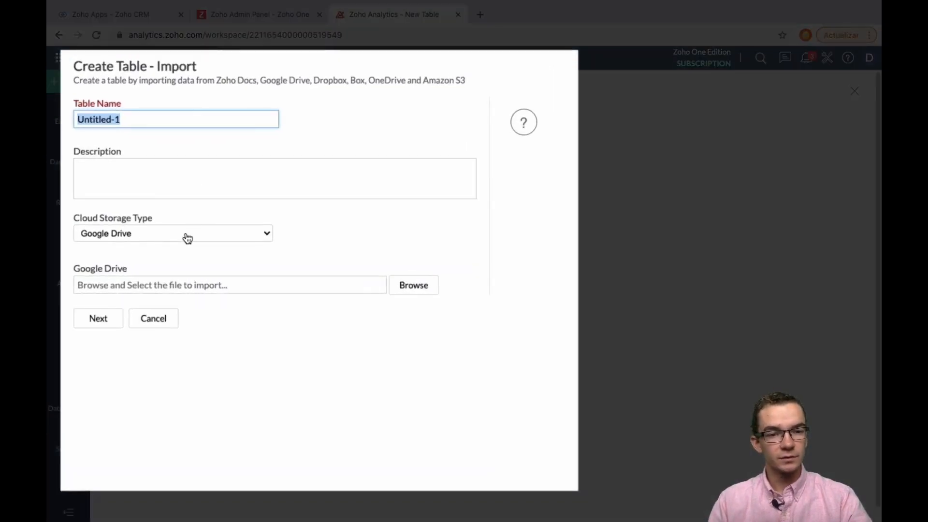
{"action": "left_click", "coordinate": [187, 238]}
{"action": "left_click", "coordinate": [185, 236]}
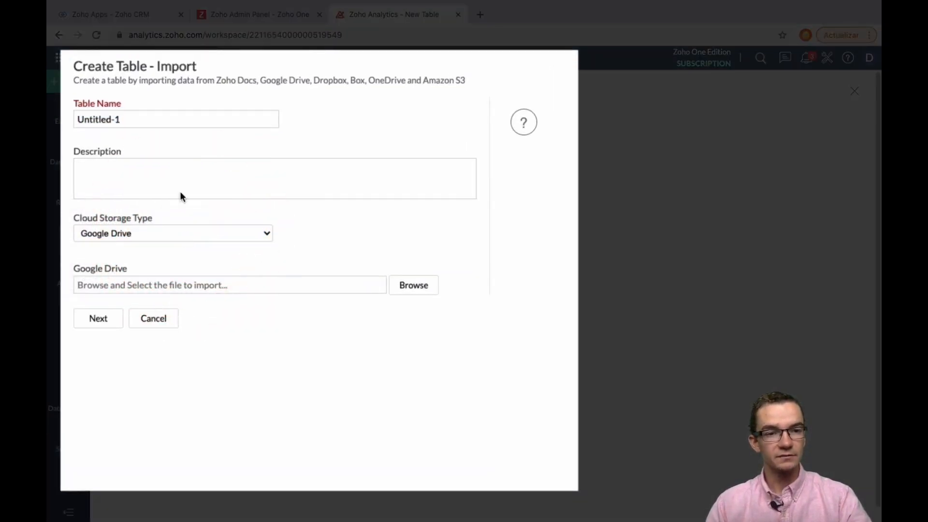
{"action": "left_click", "coordinate": [156, 120]}
{"action": "left_click", "coordinate": [70, 109]}
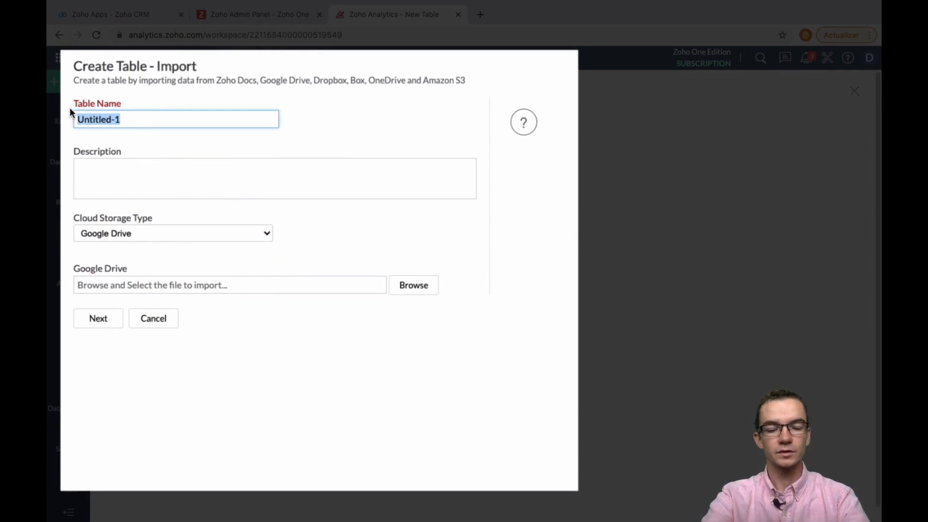
{"action": "type", "text": "Sample spreadsheet"}
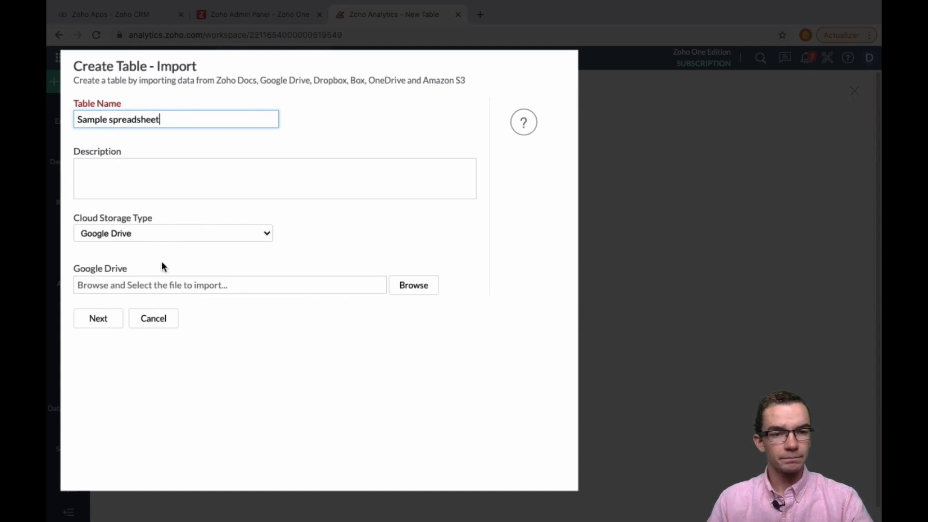
Keep Google Drive as the cloud storage type, view the cloud file picker's providers, and cancel the table import
{"action": "left_click", "coordinate": [170, 237]}
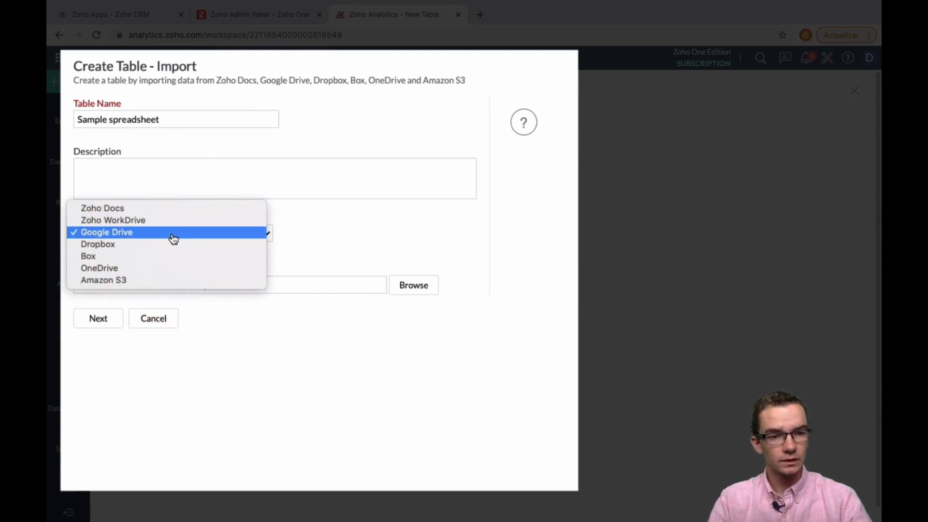
{"action": "left_click", "coordinate": [173, 237]}
{"action": "left_click", "coordinate": [208, 284]}
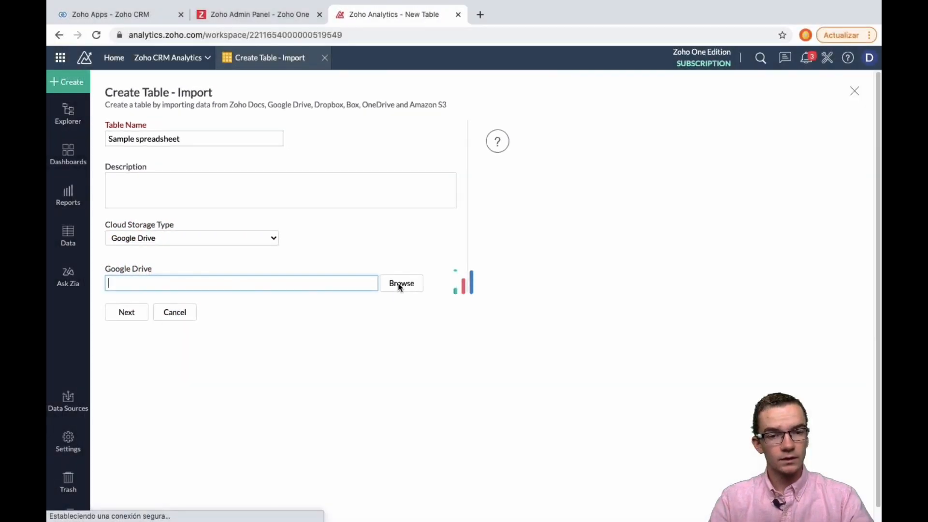
{"action": "left_click", "coordinate": [399, 283]}
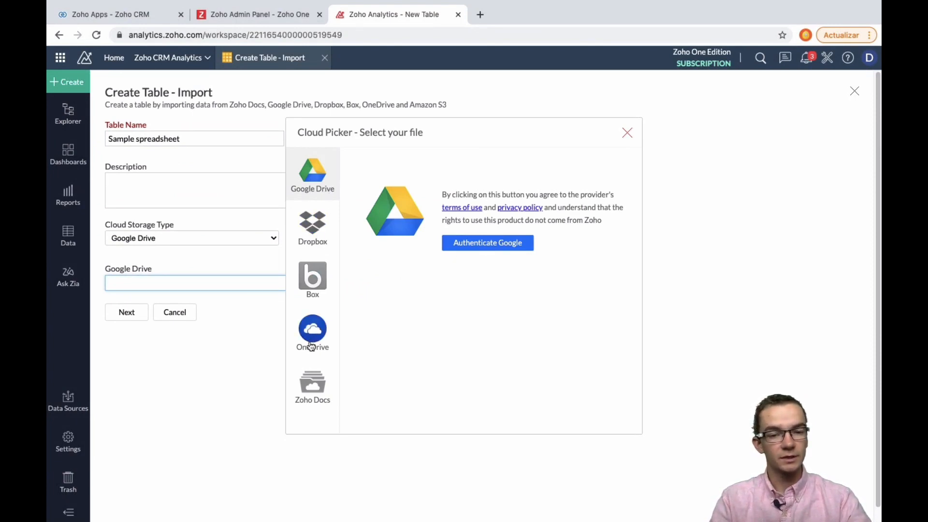
{"action": "left_click", "coordinate": [627, 134]}
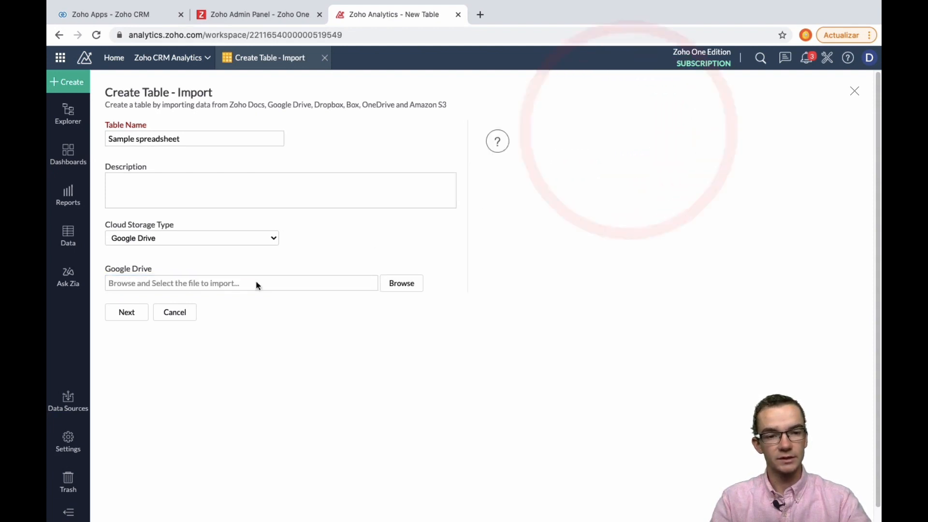
{"action": "left_click", "coordinate": [173, 313]}
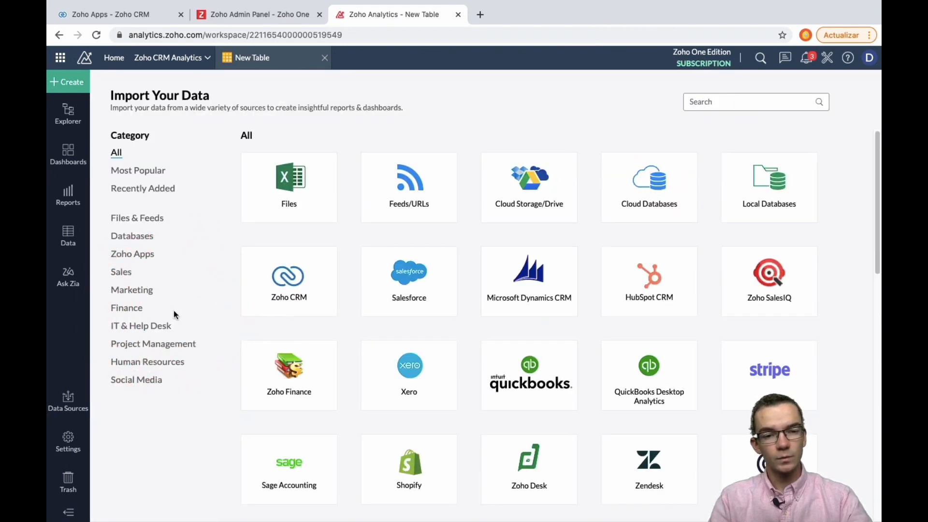
Examine the complete list of import sources, including the advertising, survey, social media and beta connectors
{"action": "scroll", "coordinate": [382, 348], "scroll_direction": "down", "scroll_amount": 3}
{"action": "scroll", "coordinate": [382, 348], "scroll_direction": "down", "scroll_amount": 10}
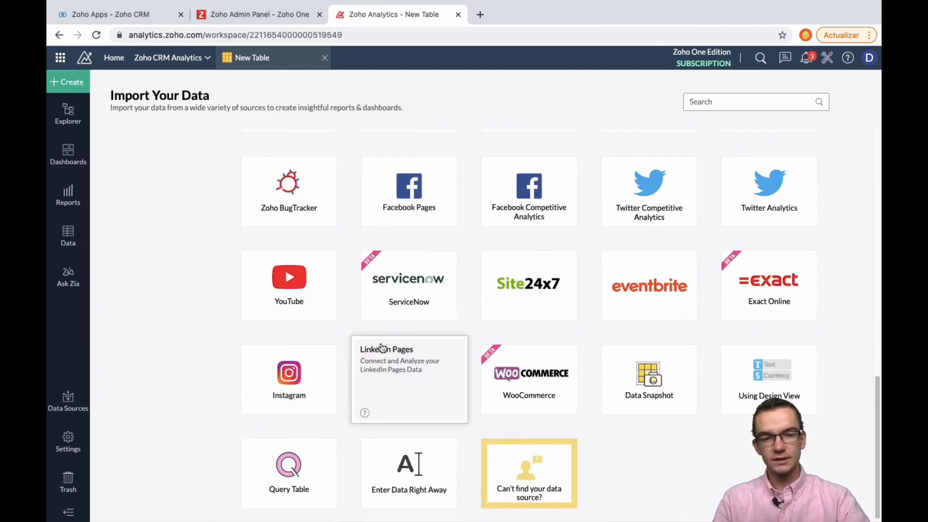
{"action": "scroll", "coordinate": [382, 347], "scroll_direction": "up", "scroll_amount": 12}
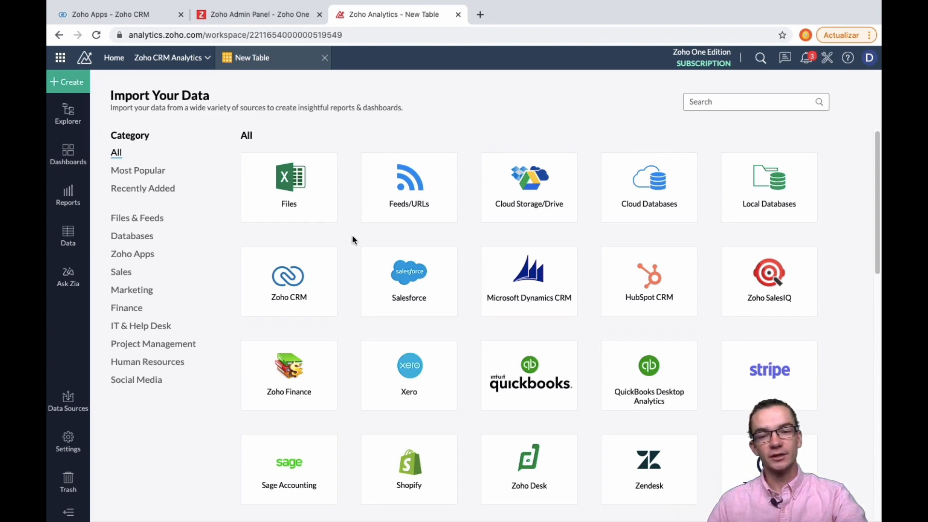
{"action": "scroll", "coordinate": [352, 236], "scroll_direction": "down", "scroll_amount": 2}
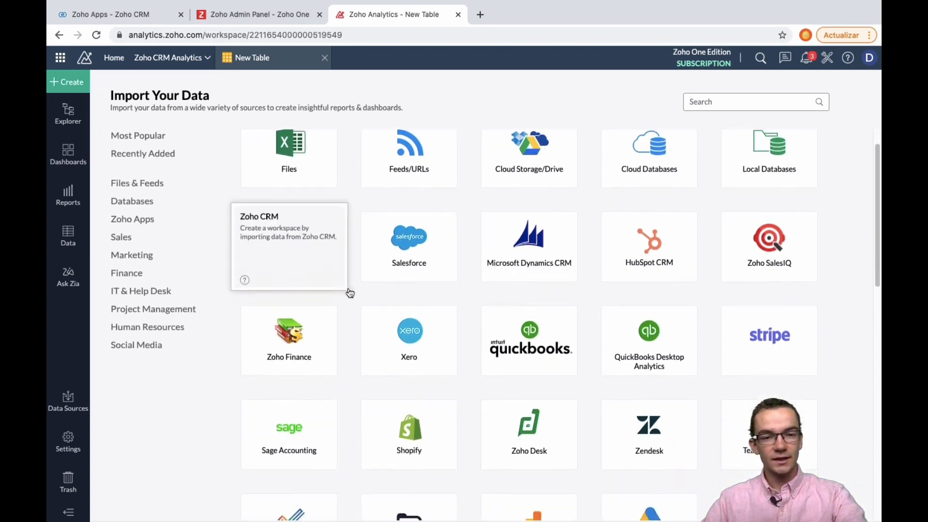
{"action": "scroll", "coordinate": [350, 293], "scroll_direction": "down", "scroll_amount": 10}
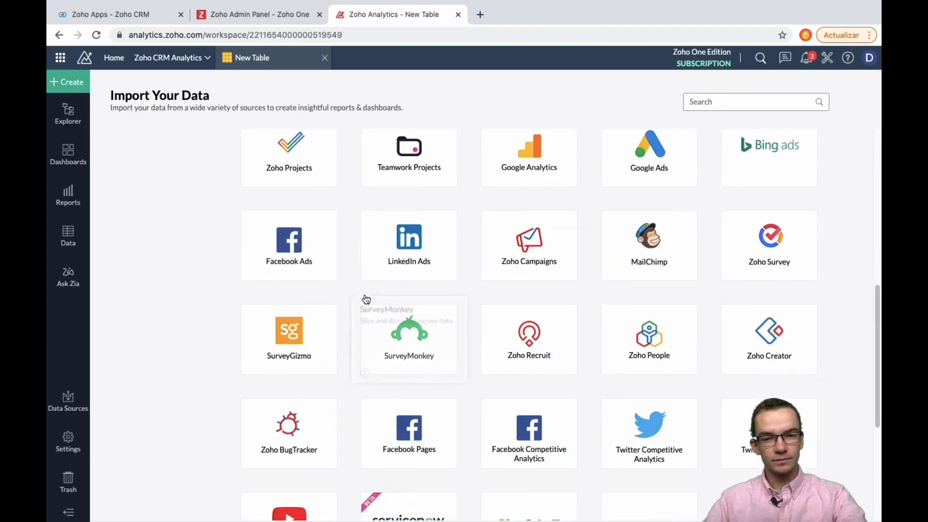
{"action": "scroll", "coordinate": [350, 235], "scroll_direction": "down", "scroll_amount": 5}
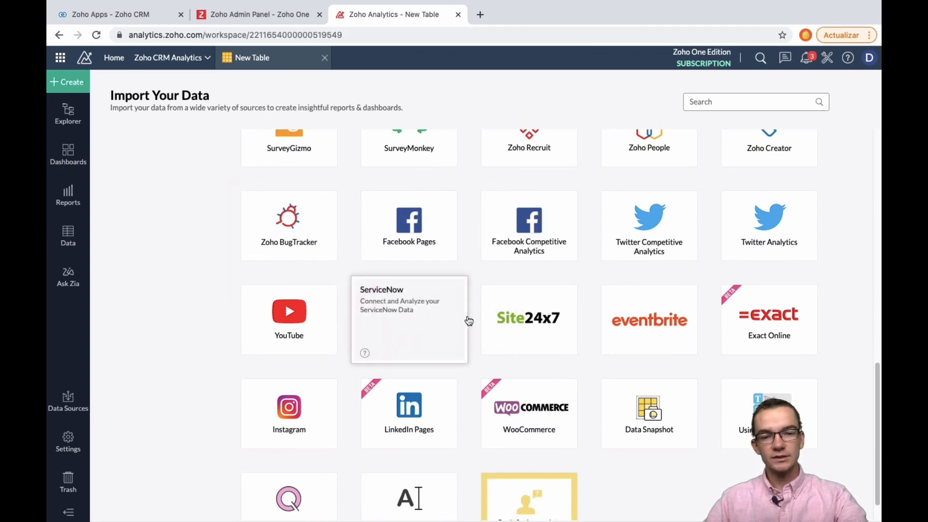
{"action": "scroll", "coordinate": [468, 320], "scroll_direction": "down", "scroll_amount": 1}
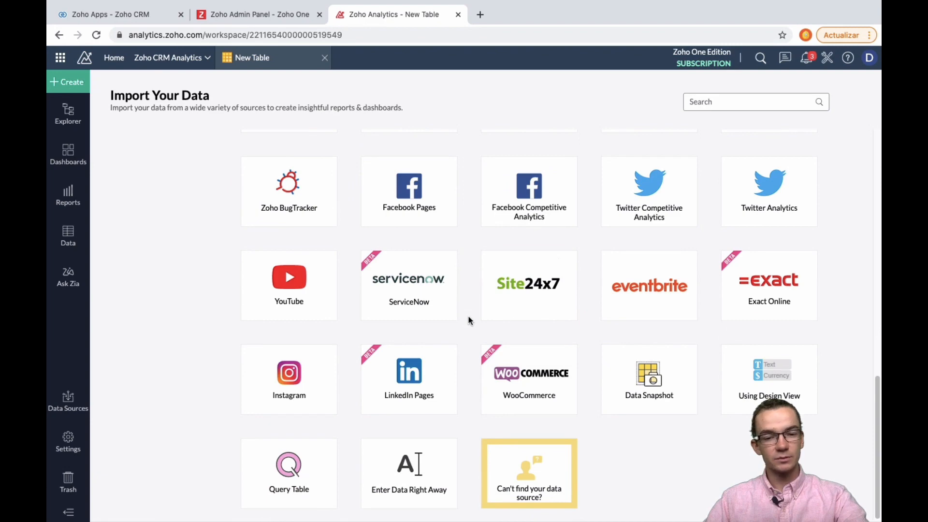
Review the workspace's general, backup, variable and chart color settings, switching backup on without saving it
{"action": "scroll", "coordinate": [469, 321], "scroll_direction": "up", "scroll_amount": 15}
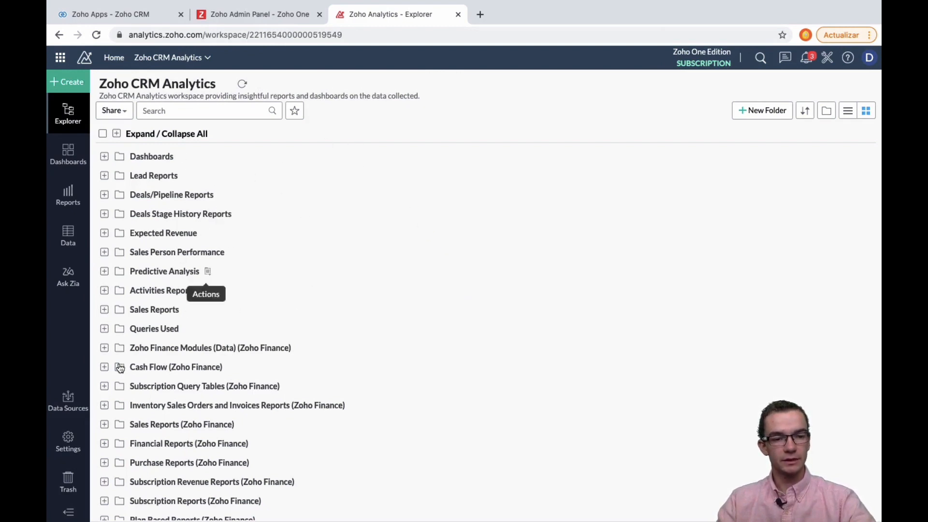
{"action": "left_click", "coordinate": [69, 440]}
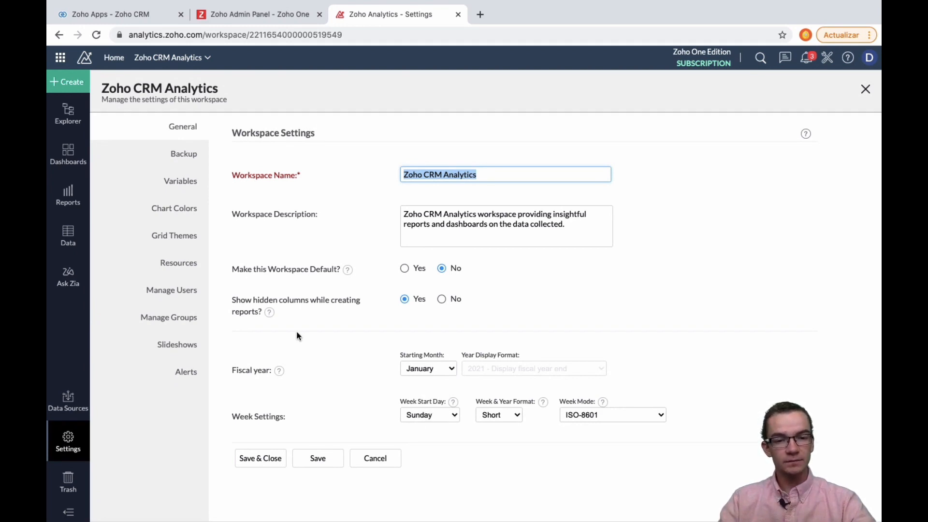
{"action": "left_click", "coordinate": [183, 154]}
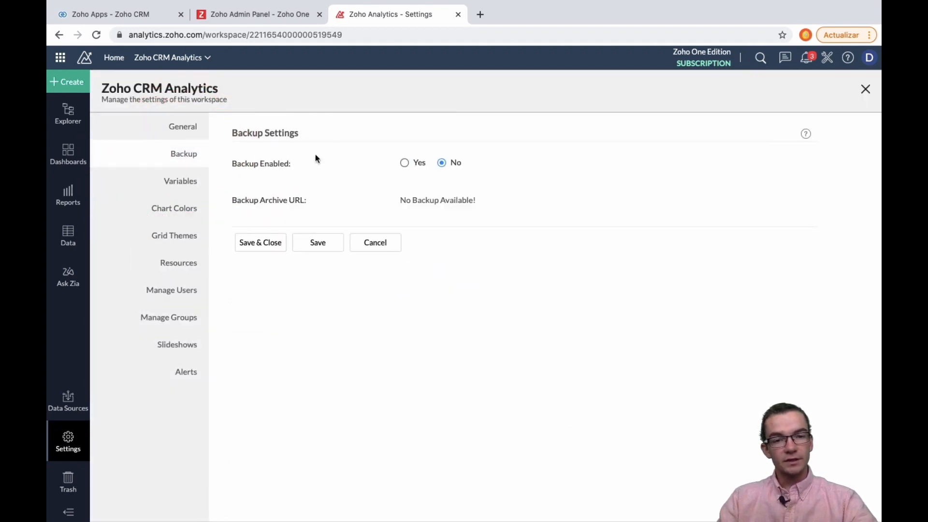
{"action": "left_click", "coordinate": [405, 163]}
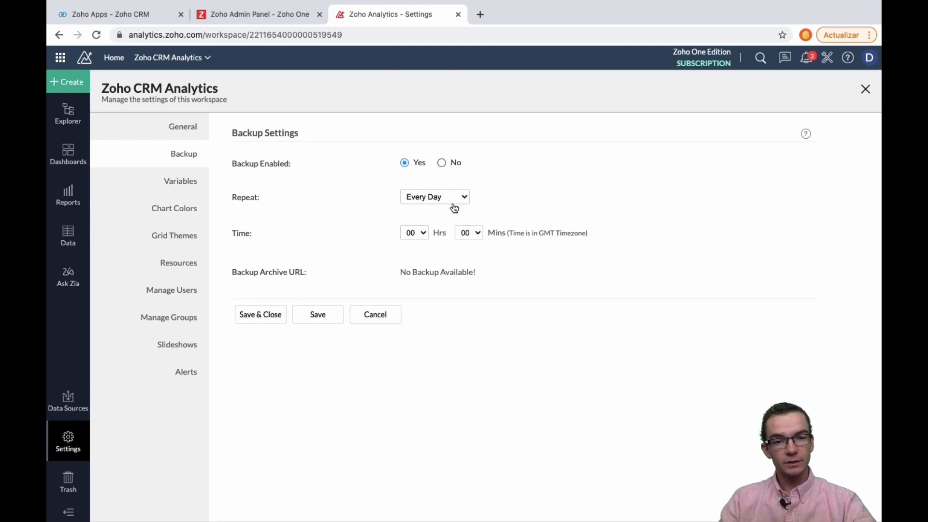
{"action": "left_click", "coordinate": [191, 189]}
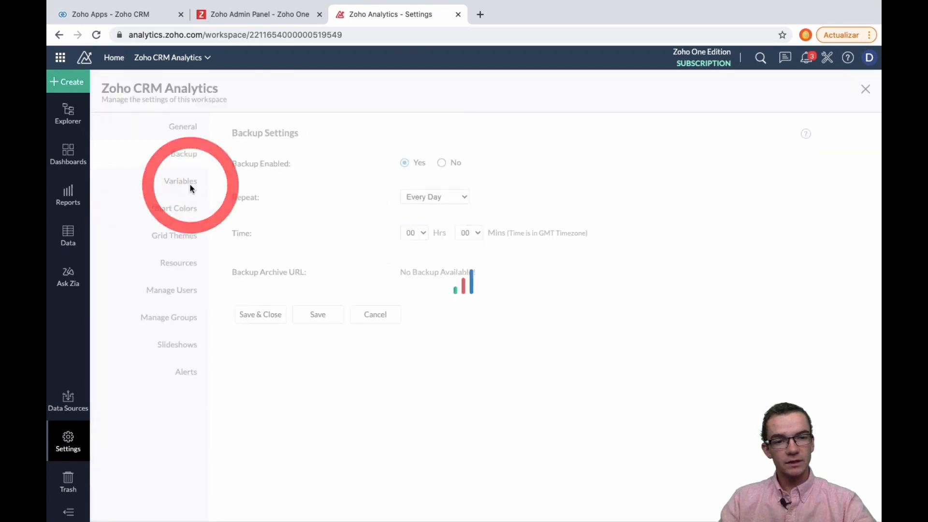
{"action": "left_click", "coordinate": [189, 210]}
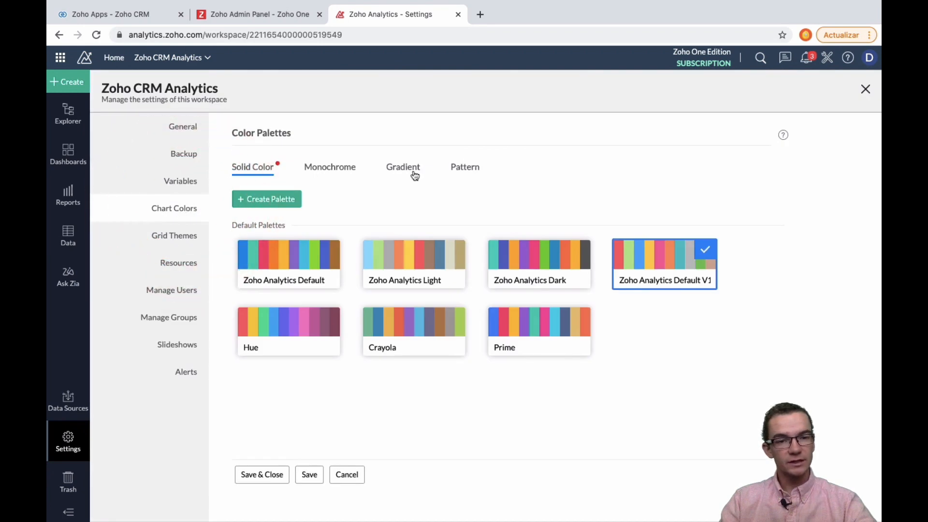
Set the workspace's default Pivot grid theme to the third layout in blue
{"action": "left_click", "coordinate": [184, 241]}
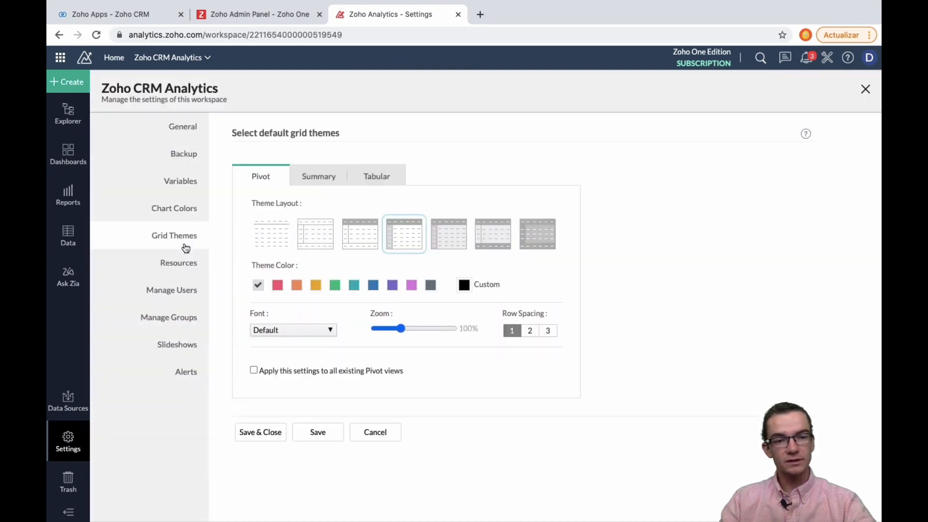
{"action": "left_click", "coordinate": [359, 237]}
{"action": "left_click", "coordinate": [373, 286]}
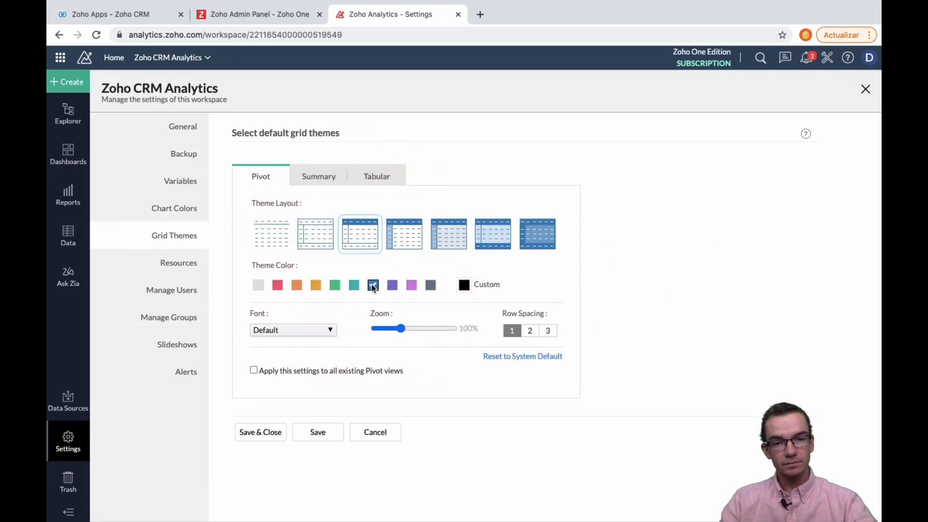
Set the default Summary grid theme to the third layout in dark gray
{"action": "left_click", "coordinate": [329, 179]}
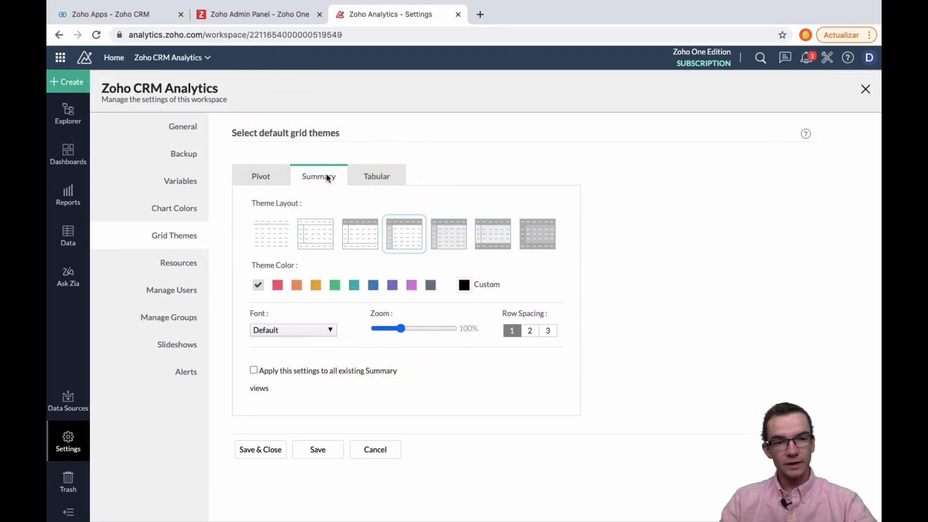
{"action": "left_click", "coordinate": [372, 237]}
{"action": "left_click", "coordinate": [431, 285]}
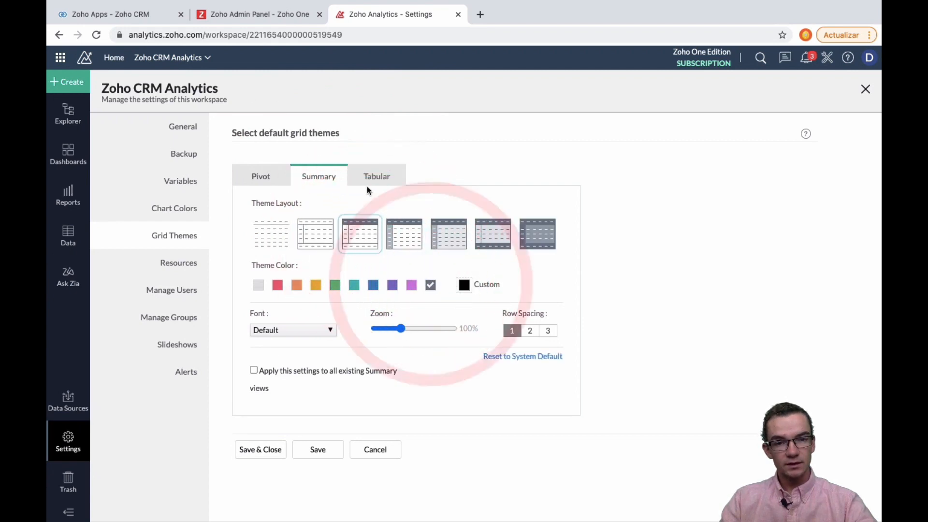
Set the default Tabular grid theme to the third layout in teal and save the theme settings
{"action": "left_click", "coordinate": [367, 176]}
{"action": "left_click", "coordinate": [372, 237]}
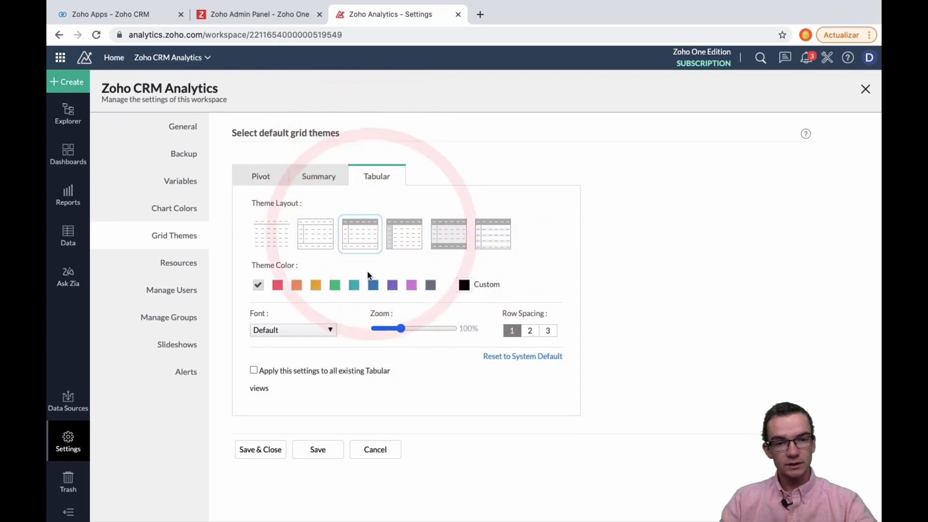
{"action": "left_click", "coordinate": [354, 286]}
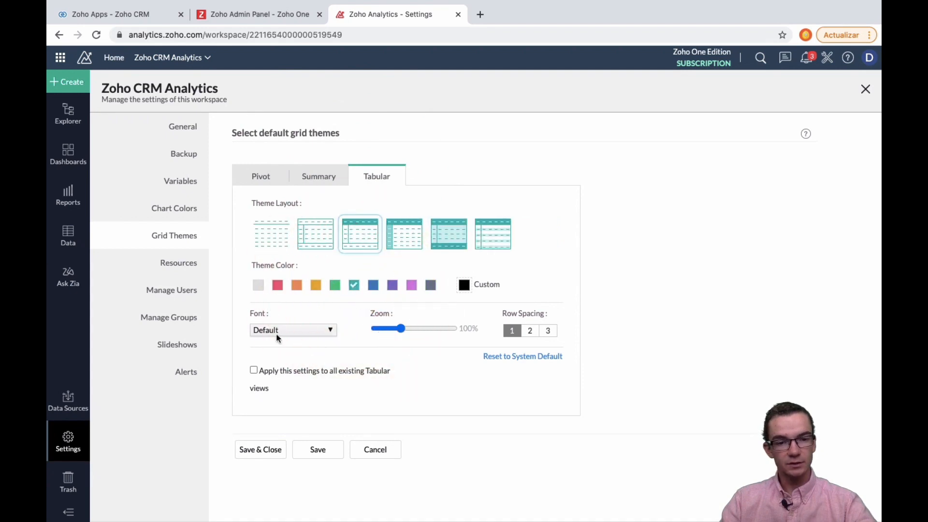
{"action": "left_click", "coordinate": [321, 449]}
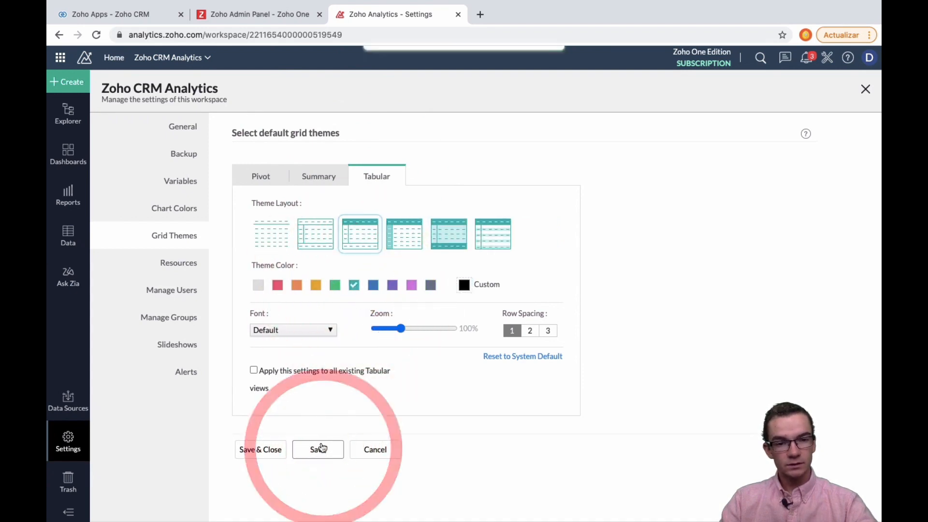
Review the workspace's resource usage, its user list and its groups
{"action": "left_click", "coordinate": [171, 266]}
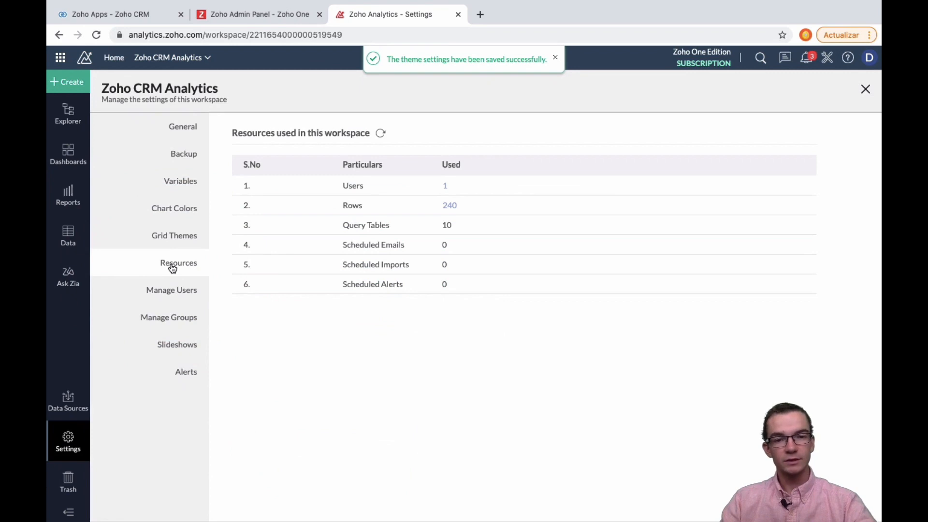
{"action": "left_click", "coordinate": [184, 294]}
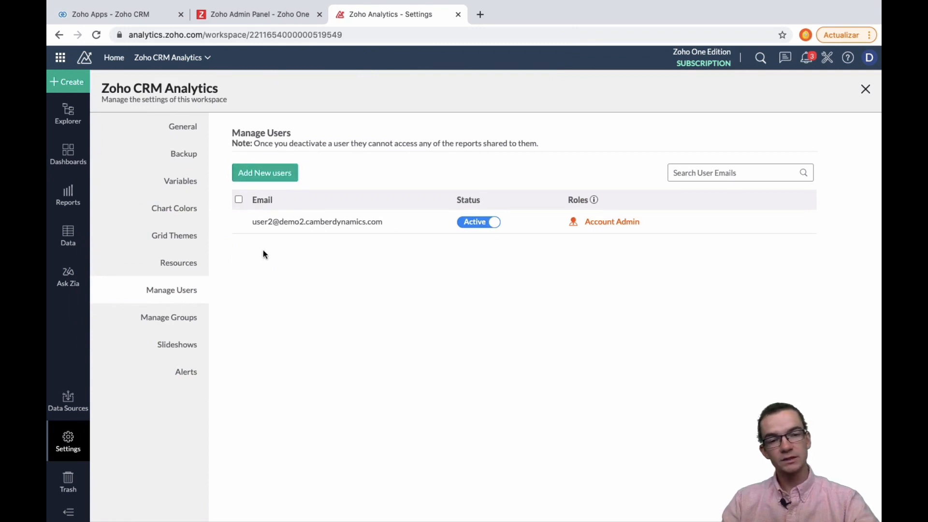
{"action": "left_click", "coordinate": [180, 323]}
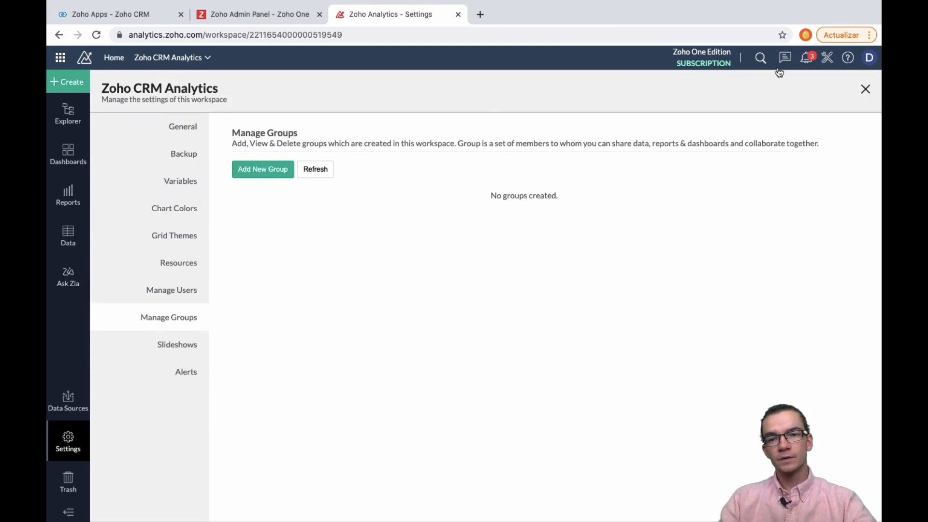
Open the organization's settings and examine the current plan's limits and usage, especially the row quota
{"action": "left_click", "coordinate": [828, 59]}
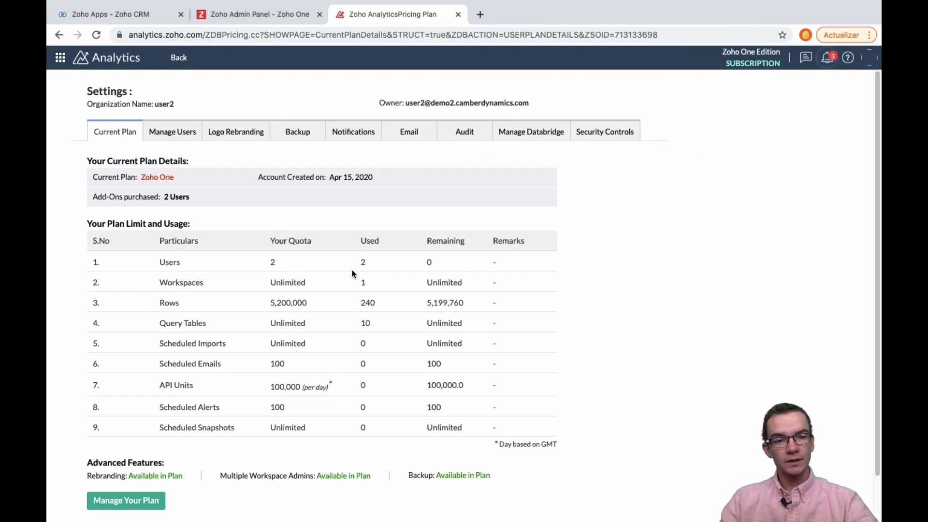
{"action": "scroll", "coordinate": [242, 187], "scroll_direction": "down", "scroll_amount": 2}
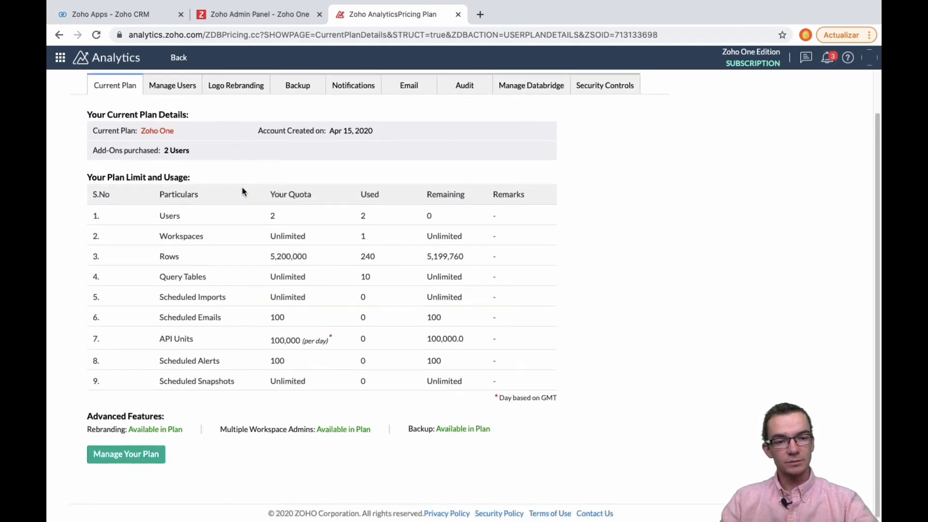
{"action": "scroll", "coordinate": [244, 199], "scroll_direction": "up", "scroll_amount": 2}
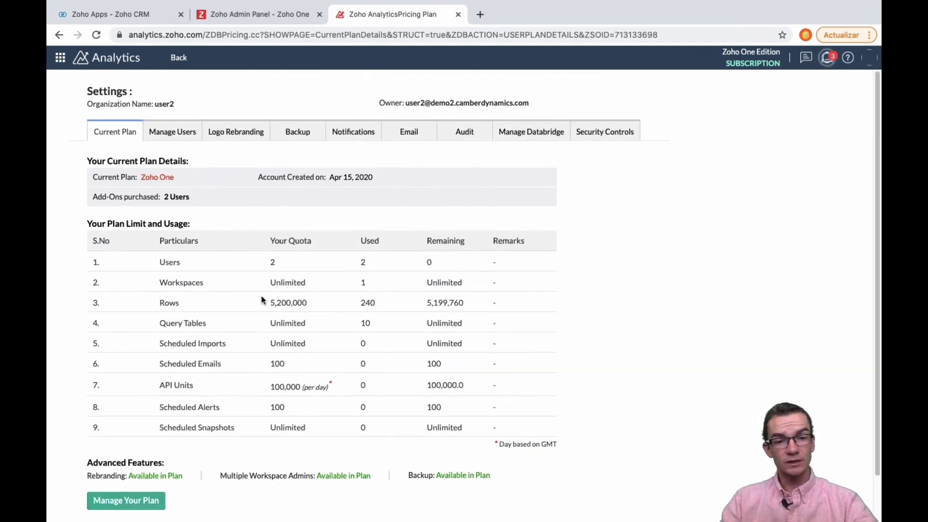
{"action": "left_click_drag", "start_coordinate": [265, 303], "coordinate": [387, 307]}
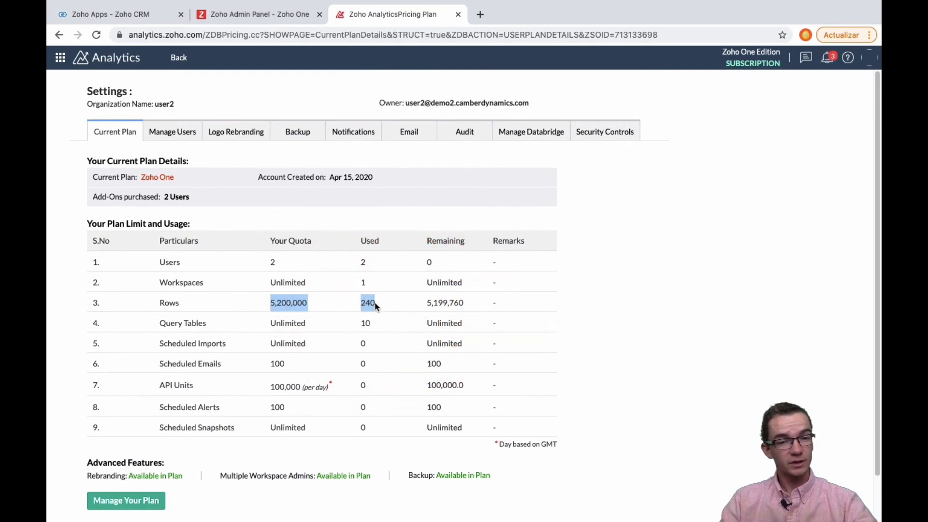
{"action": "left_click", "coordinate": [339, 306]}
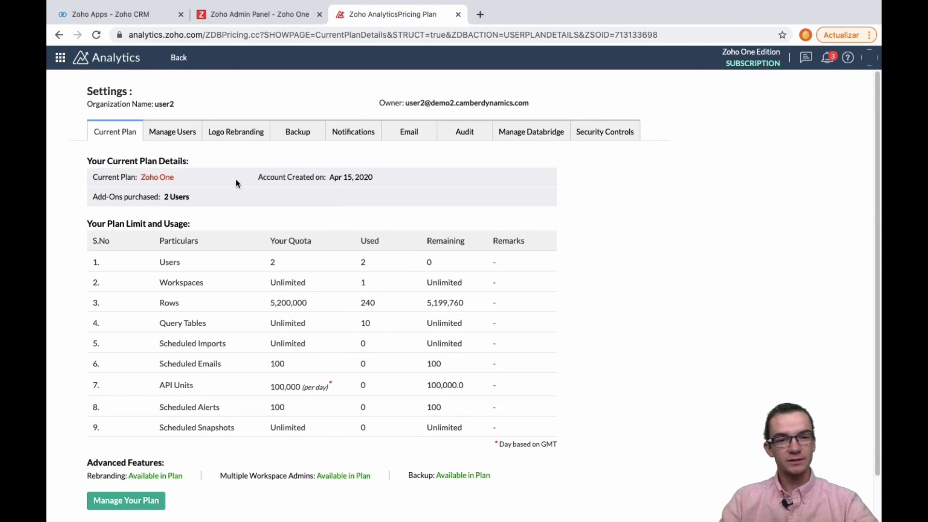
Look through the organization's user management, logo rebranding, backup, notification, email and audit settings
{"action": "left_click", "coordinate": [190, 137]}
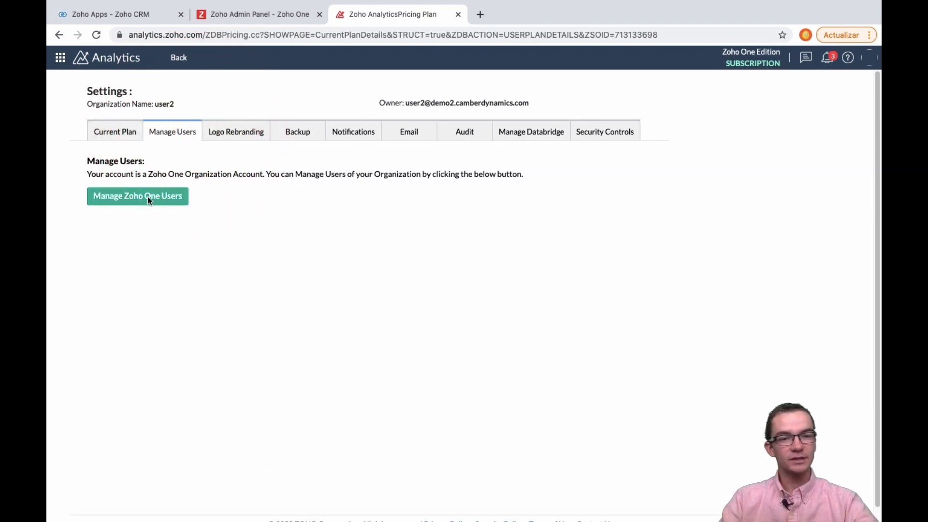
{"action": "left_click", "coordinate": [229, 142]}
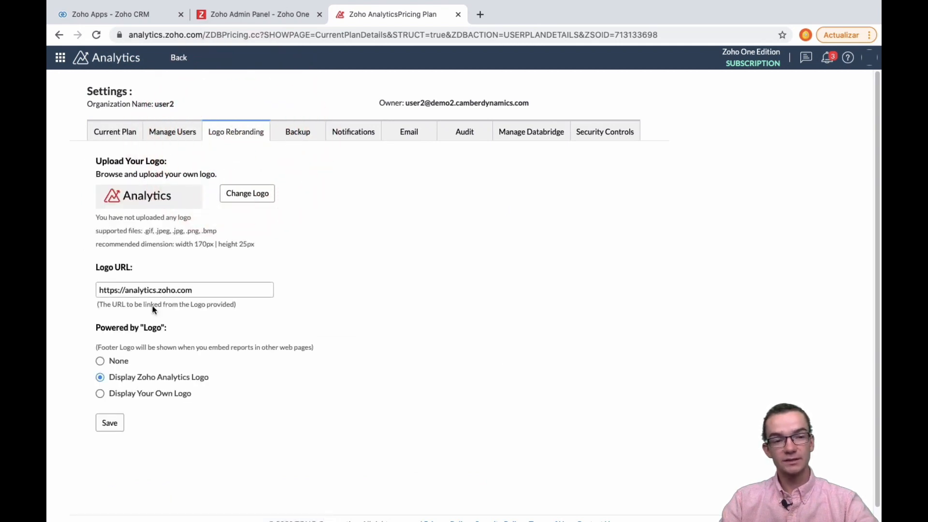
{"action": "scroll", "coordinate": [174, 246], "scroll_direction": "down", "scroll_amount": 1}
{"action": "scroll", "coordinate": [174, 246], "scroll_direction": "up", "scroll_amount": 1}
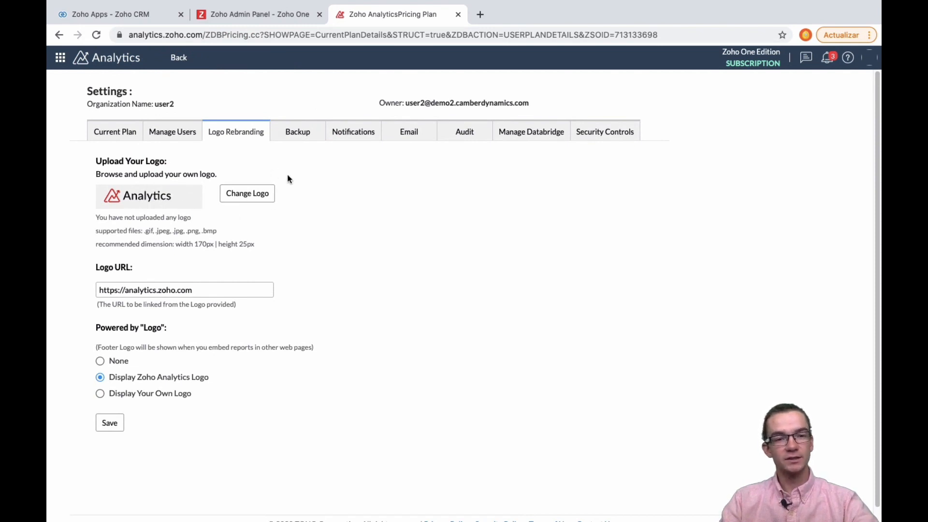
{"action": "left_click", "coordinate": [300, 138]}
{"action": "left_click", "coordinate": [360, 135]}
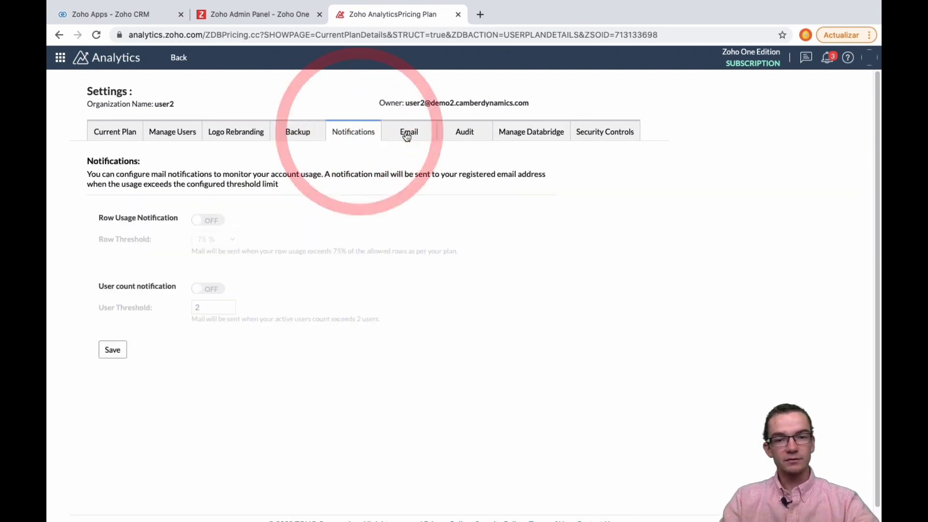
{"action": "left_click", "coordinate": [409, 133]}
{"action": "left_click", "coordinate": [464, 133]}
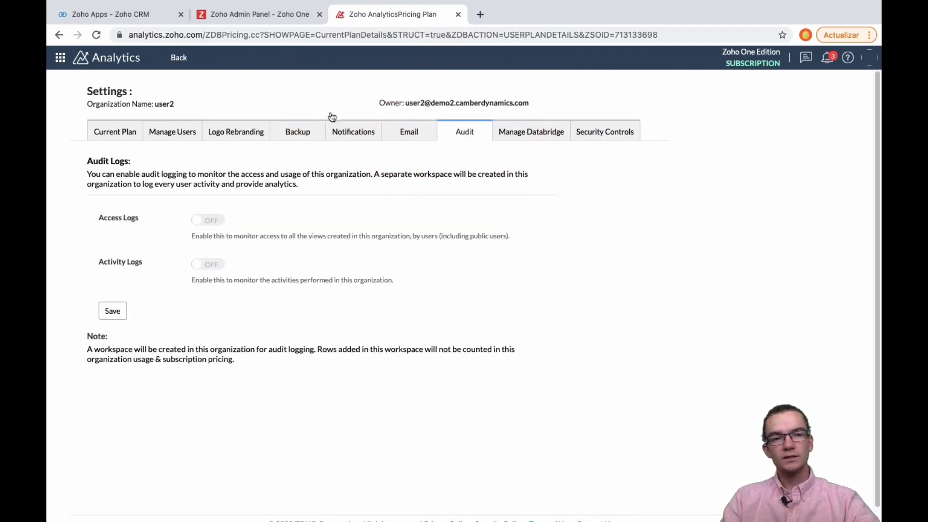
Return to the Zoho CRM Analytics workspace explorer and collapse all of its folders
{"action": "left_click", "coordinate": [172, 60]}
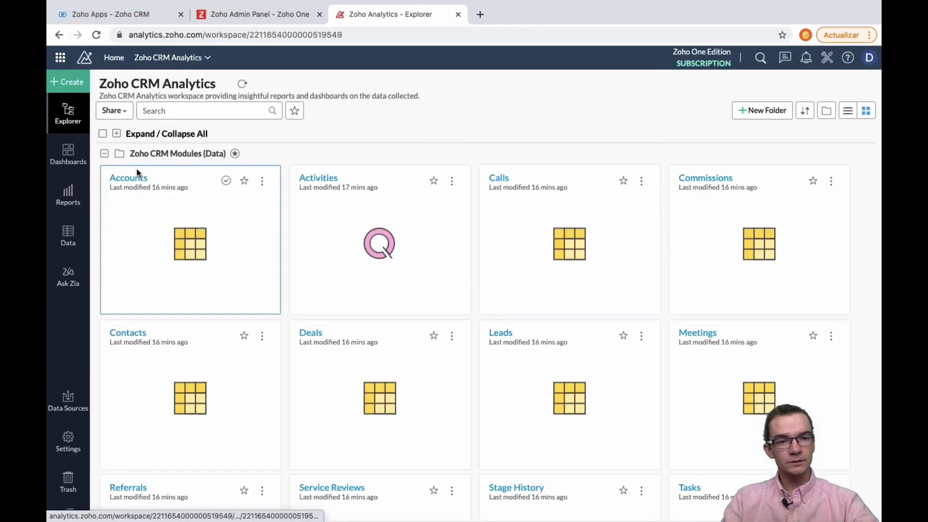
{"action": "left_click", "coordinate": [117, 134]}
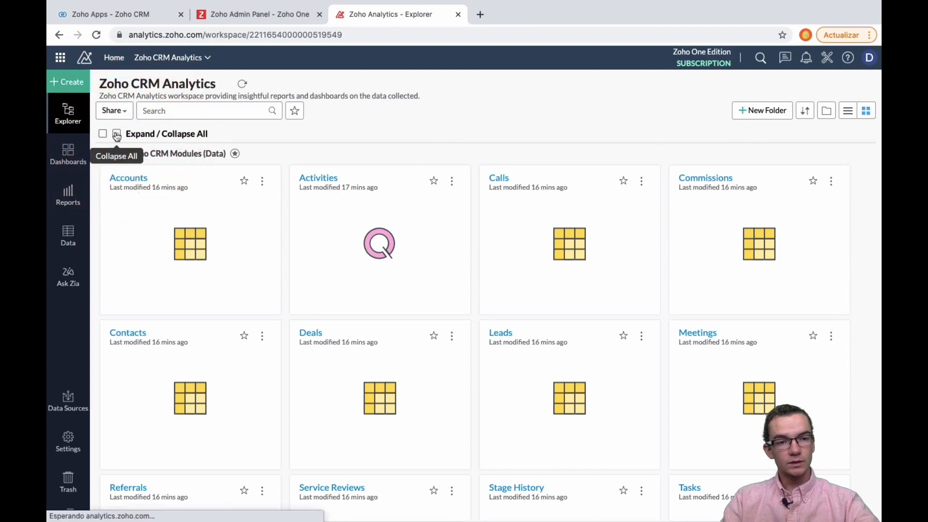
{"action": "left_click", "coordinate": [117, 135]}
{"action": "scroll", "coordinate": [174, 232], "scroll_direction": "down", "scroll_amount": 2}
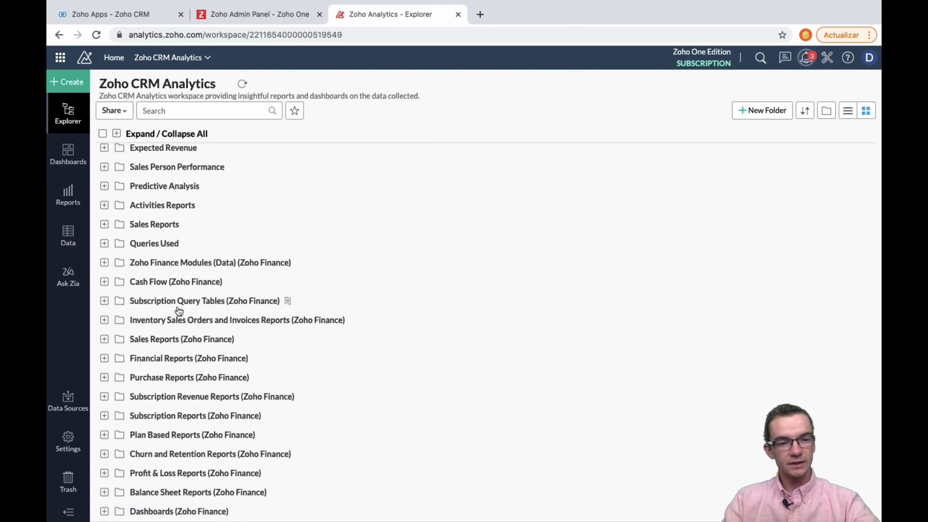
Delete the Balance Sheet Reports (Zoho Finance) folder together with the views it contains
{"action": "left_click", "coordinate": [277, 494]}
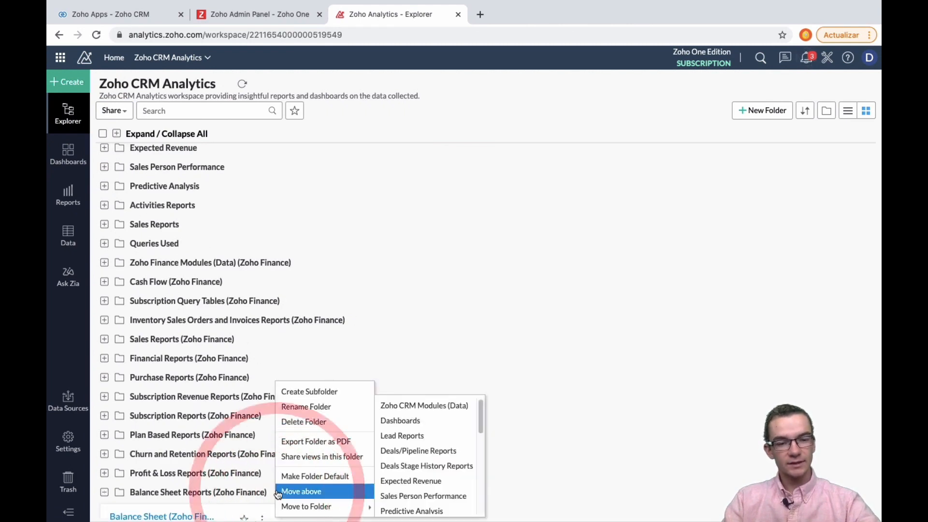
{"action": "scroll", "coordinate": [268, 484], "scroll_direction": "down", "scroll_amount": 3}
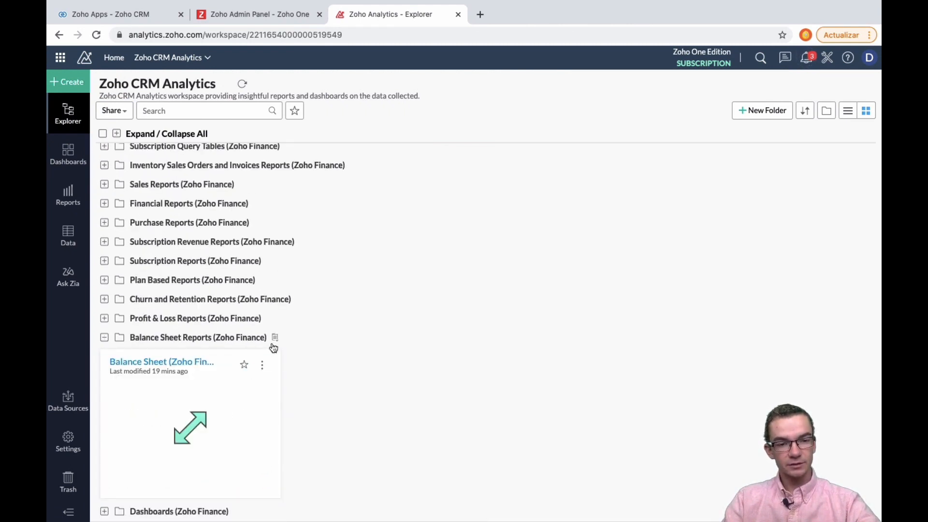
{"action": "left_click", "coordinate": [274, 341]}
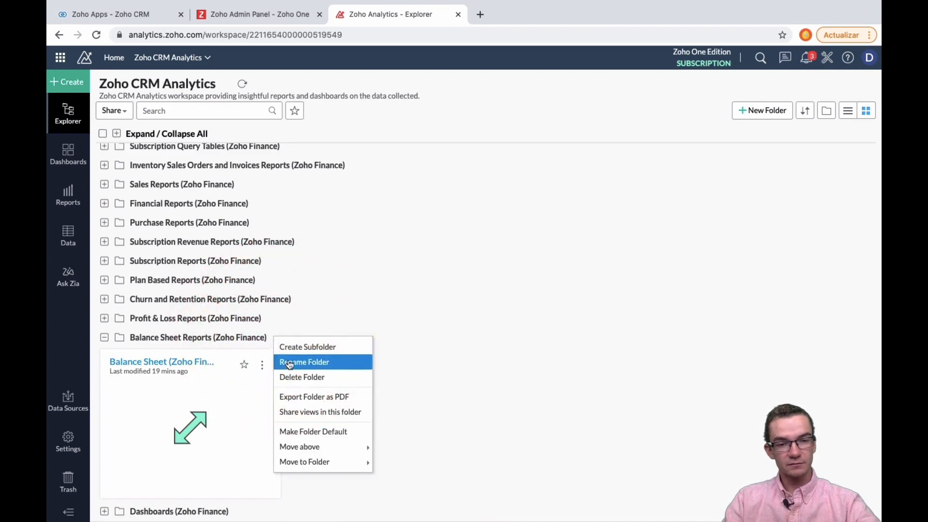
{"action": "left_click", "coordinate": [314, 377]}
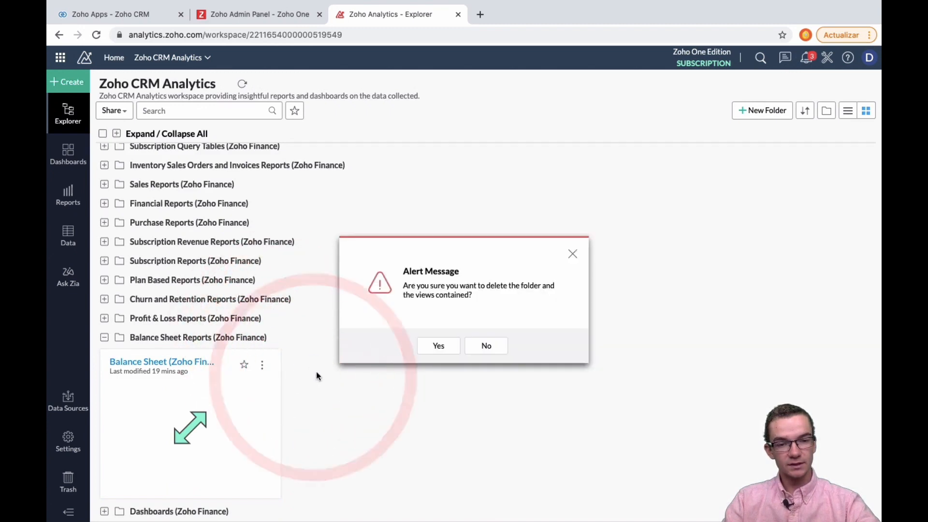
{"action": "left_click", "coordinate": [436, 348]}
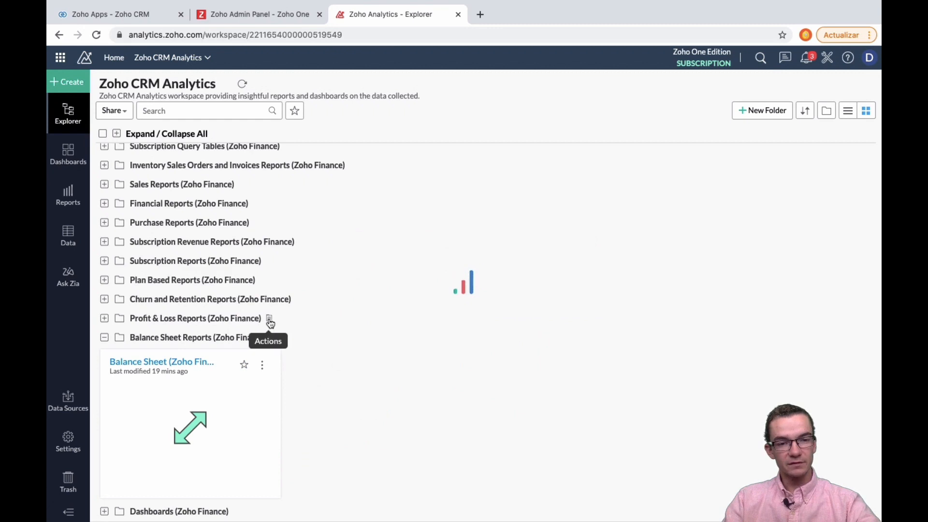
{"action": "left_click", "coordinate": [270, 319]}
{"action": "scroll", "coordinate": [296, 360], "scroll_direction": "up", "scroll_amount": 4}
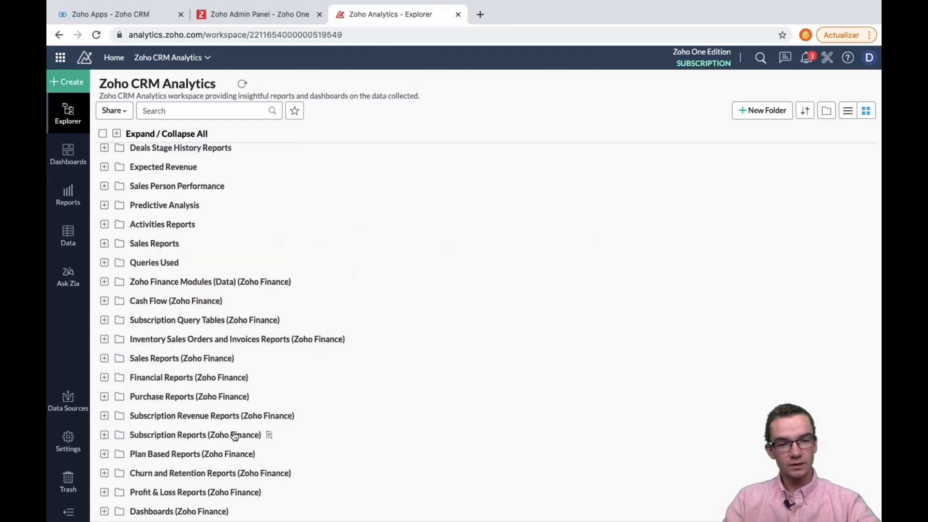
Delete the Purchase Reports (Zoho Finance) folder from the workspace explorer
{"action": "left_click", "coordinate": [256, 397]}
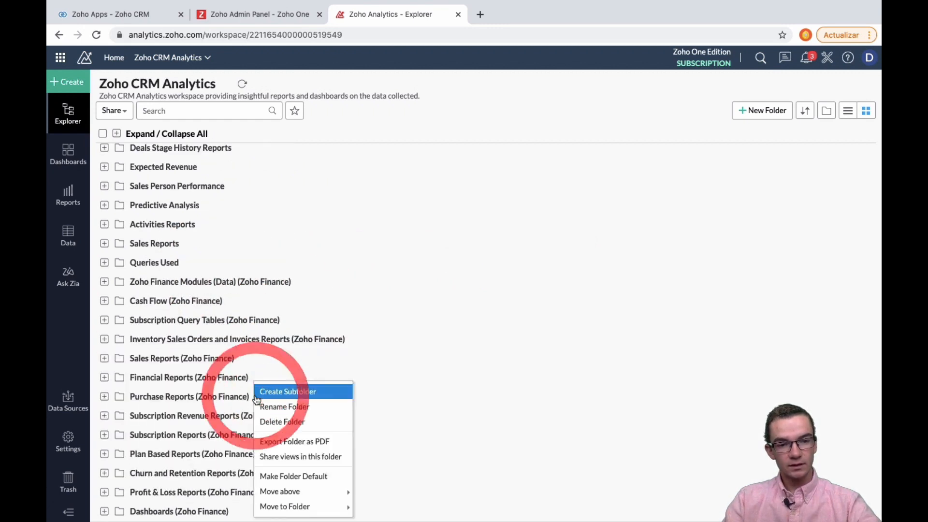
{"action": "left_click", "coordinate": [277, 418]}
{"action": "left_click", "coordinate": [436, 345]}
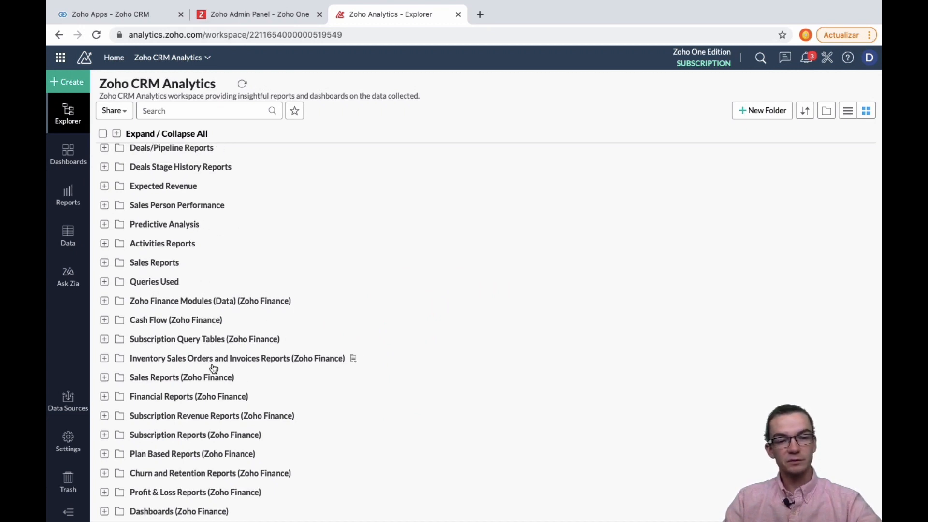
Delete the Subscription Reports (Zoho Finance) folder from the workspace explorer
{"action": "left_click", "coordinate": [269, 434]}
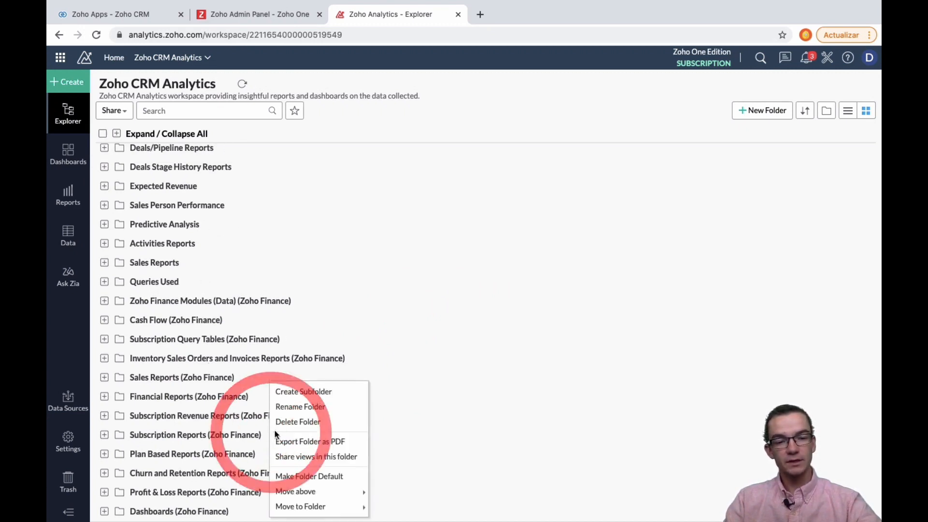
{"action": "left_click", "coordinate": [303, 424]}
{"action": "left_click", "coordinate": [446, 341]}
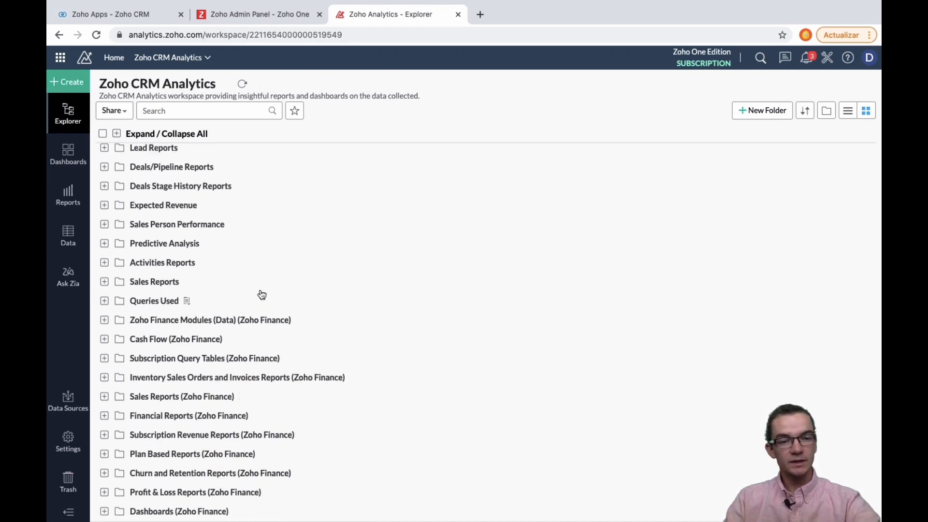
{"action": "scroll", "coordinate": [261, 294], "scroll_direction": "up", "scroll_amount": 2}
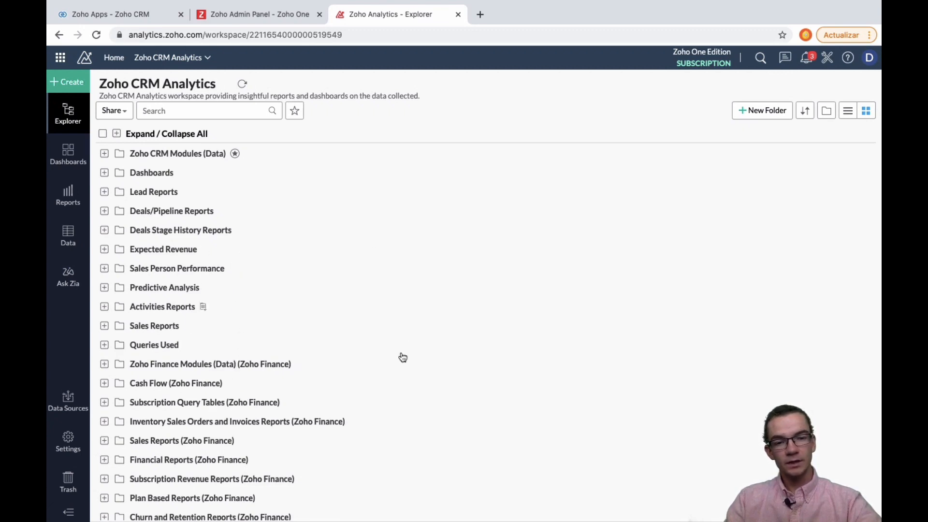
{"action": "scroll", "coordinate": [334, 325], "scroll_direction": "down", "scroll_amount": 2}
{"action": "scroll", "coordinate": [441, 302], "scroll_direction": "up", "scroll_amount": 2}
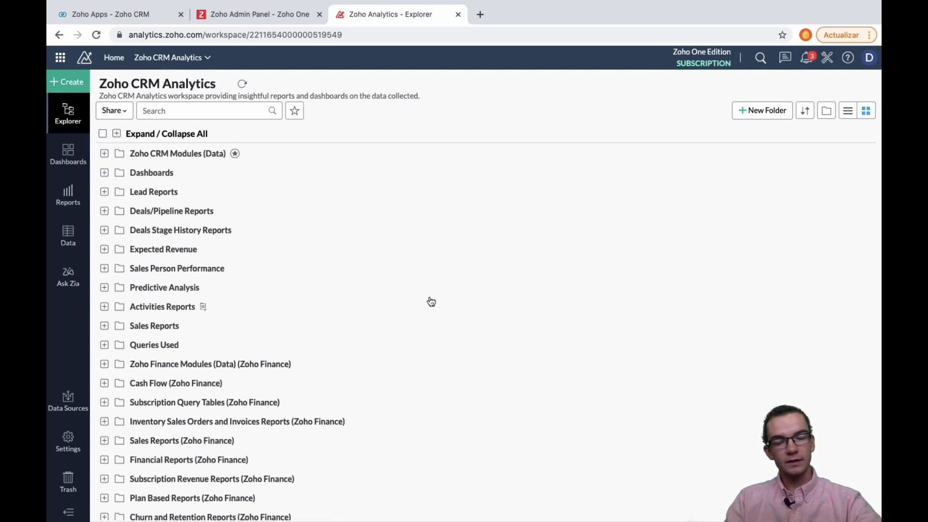